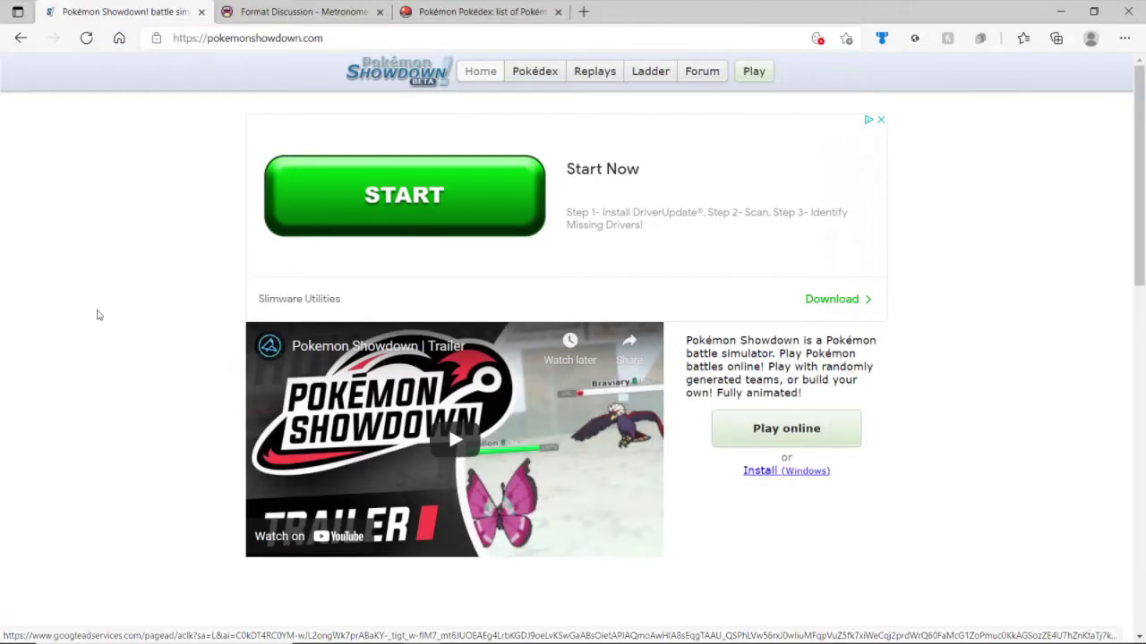
{"action": "scroll", "coordinate": [99, 315], "scroll_direction": "up", "scroll_amount": 1}
{"action": "scroll", "coordinate": [98, 315], "scroll_direction": "up", "scroll_amount": 3, "text": "ctrl"}
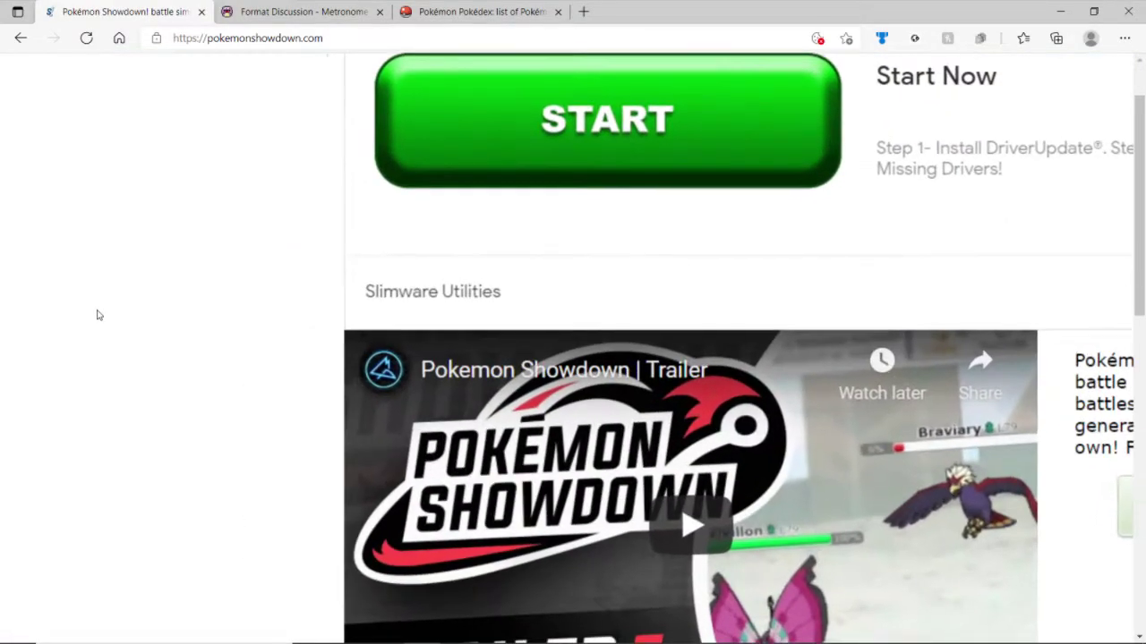
{"action": "scroll", "coordinate": [99, 316], "scroll_direction": "down", "scroll_amount": 3, "text": "ctrl"}
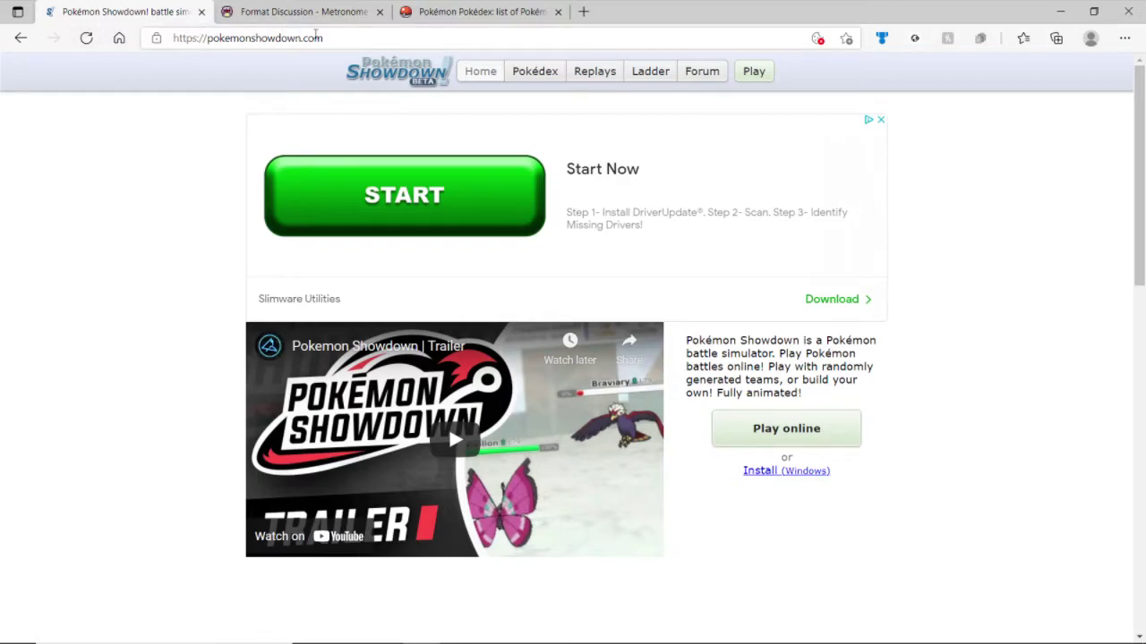
Launch the online simulator and open the Untitled 5 team in the Teambuilder with the Metronome Battle format selected.
{"action": "left_click", "coordinate": [721, 428]}
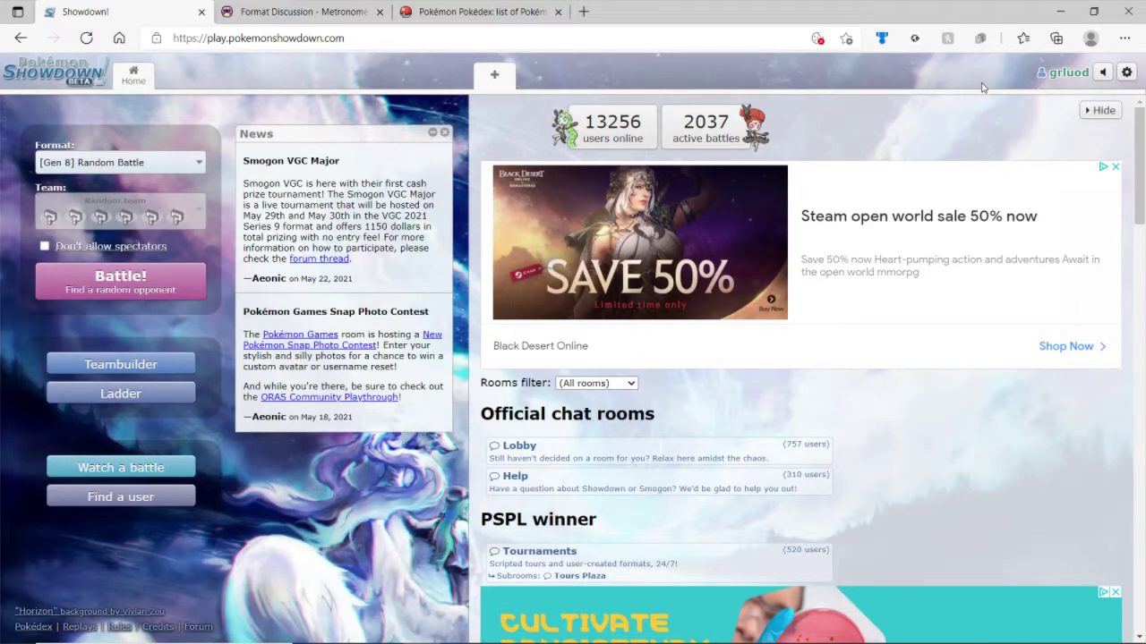
{"action": "left_click", "coordinate": [80, 362]}
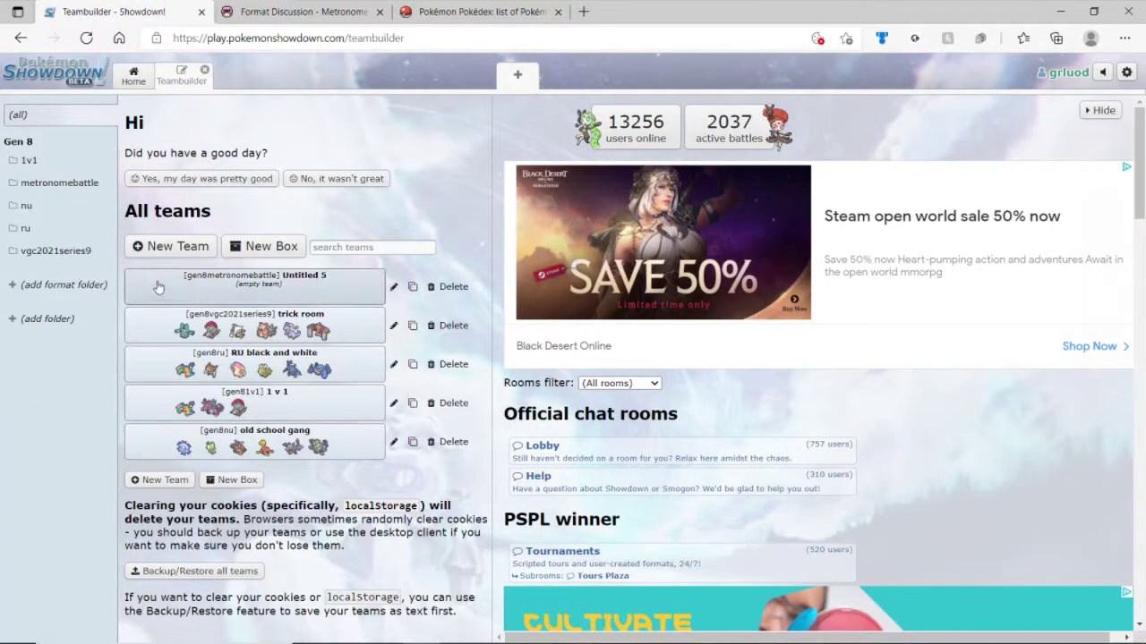
{"action": "left_click", "coordinate": [157, 287]}
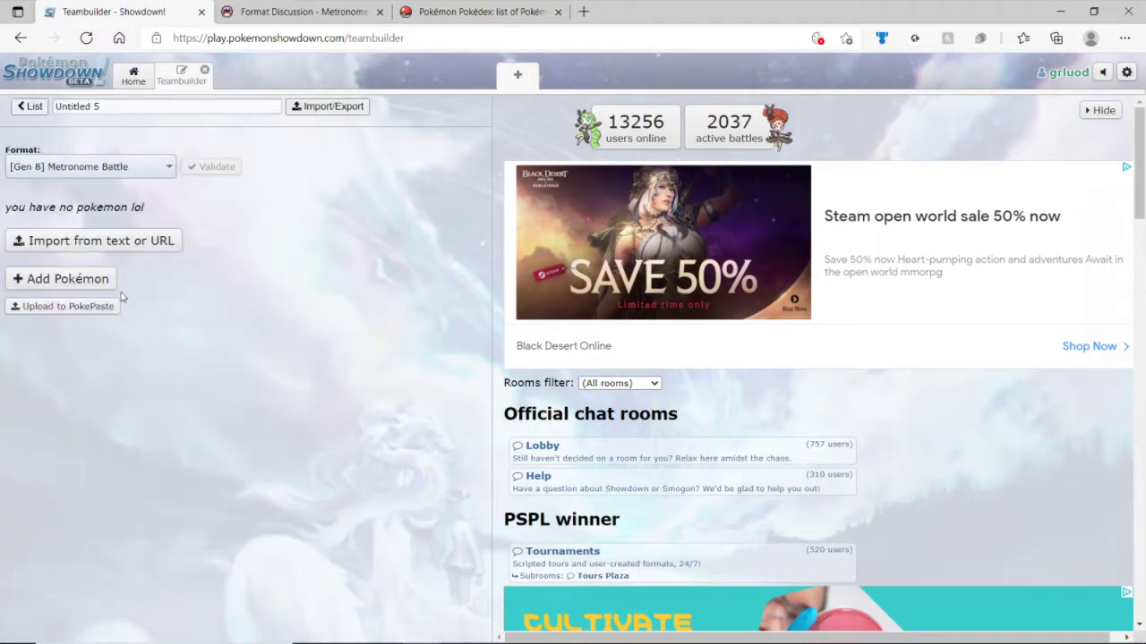
{"action": "left_click", "coordinate": [91, 170]}
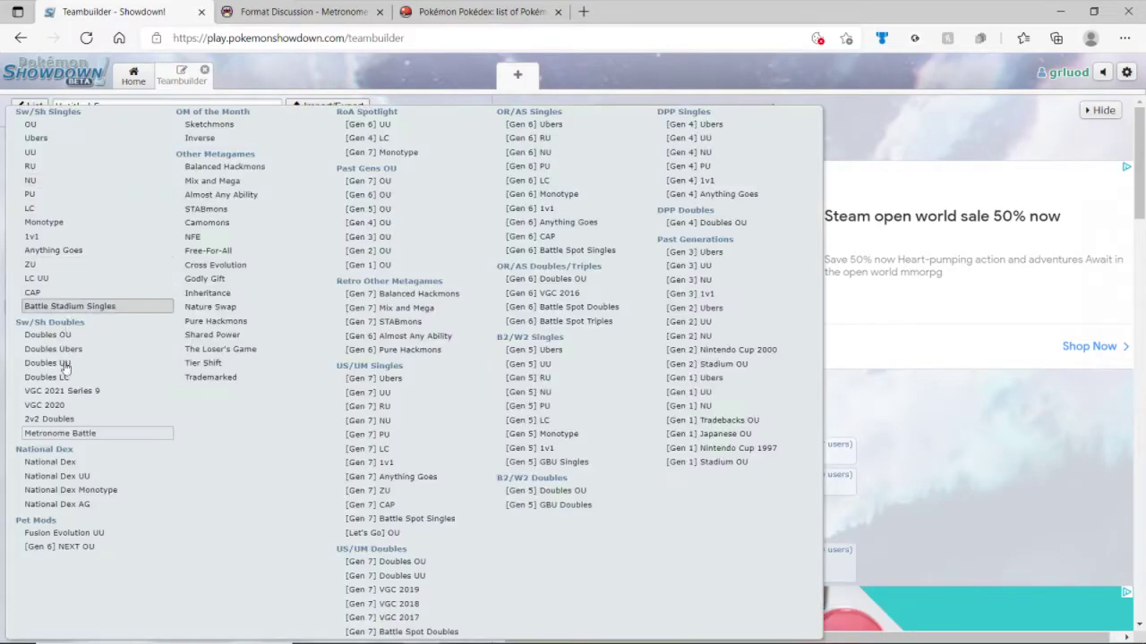
{"action": "left_click", "coordinate": [59, 433]}
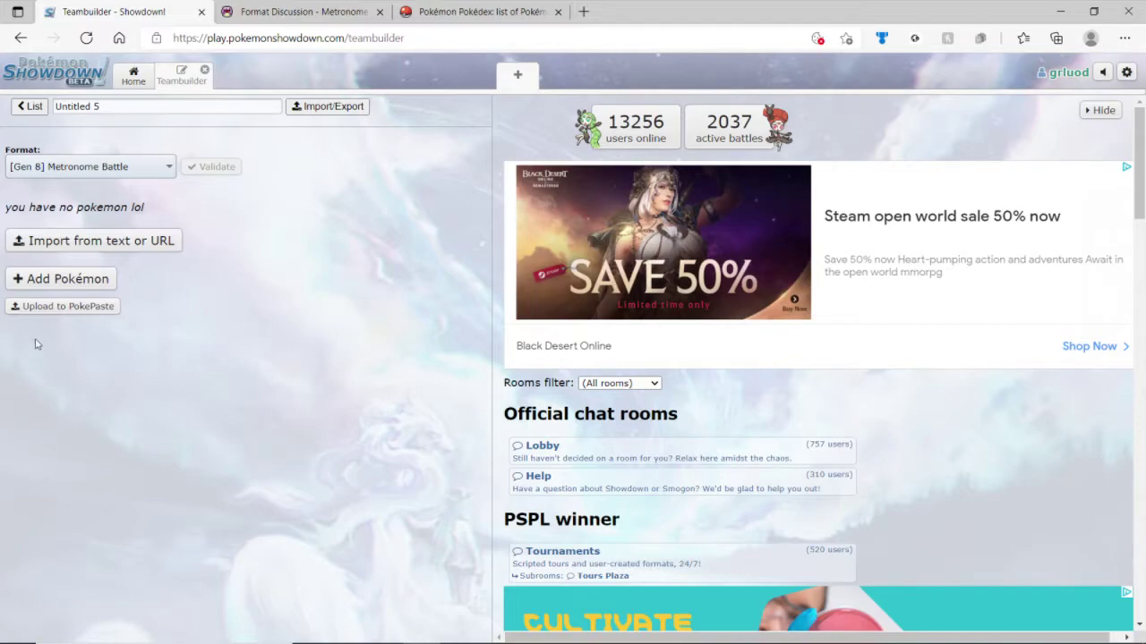
Try adding MissingNo. to the empty team and delete it again.
{"action": "left_click", "coordinate": [49, 281]}
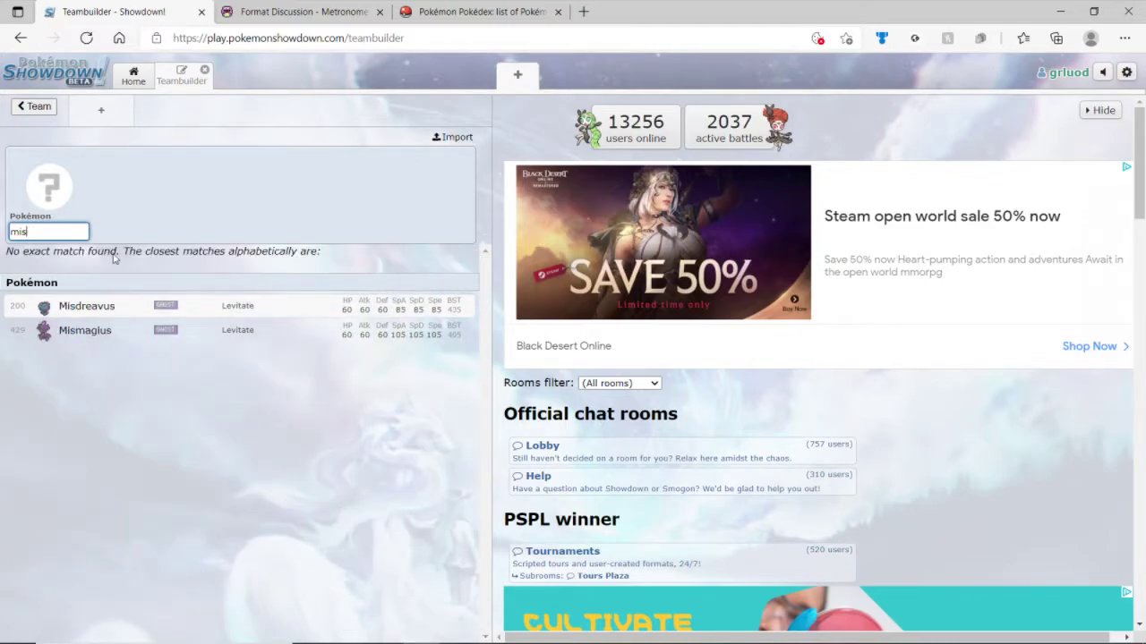
{"action": "left_click", "coordinate": [85, 331]}
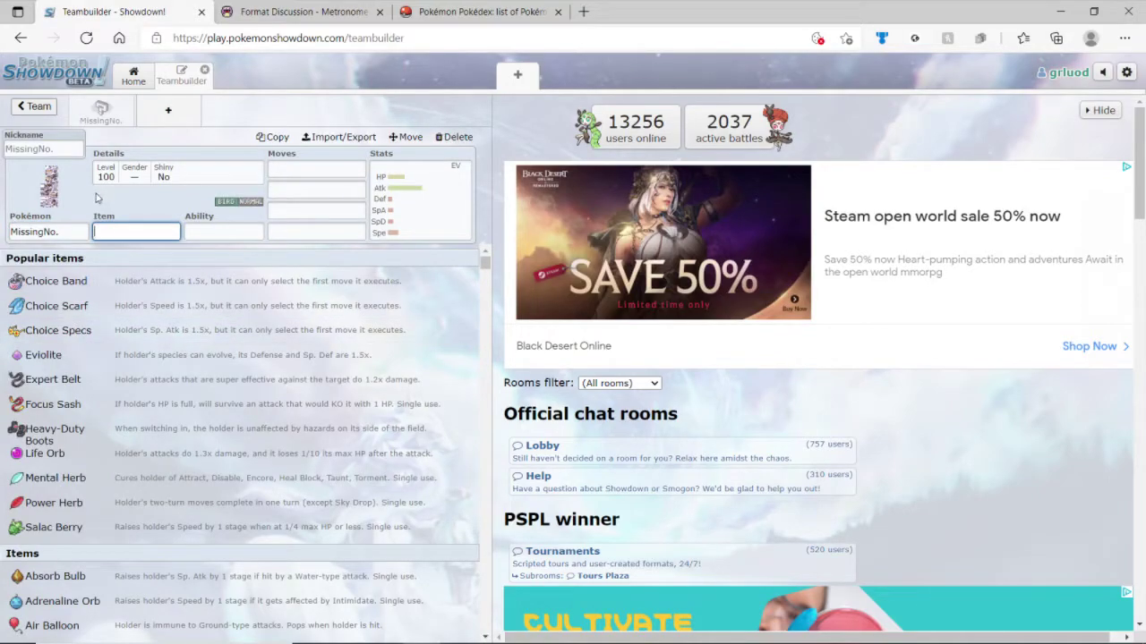
{"action": "left_click", "coordinate": [436, 153]}
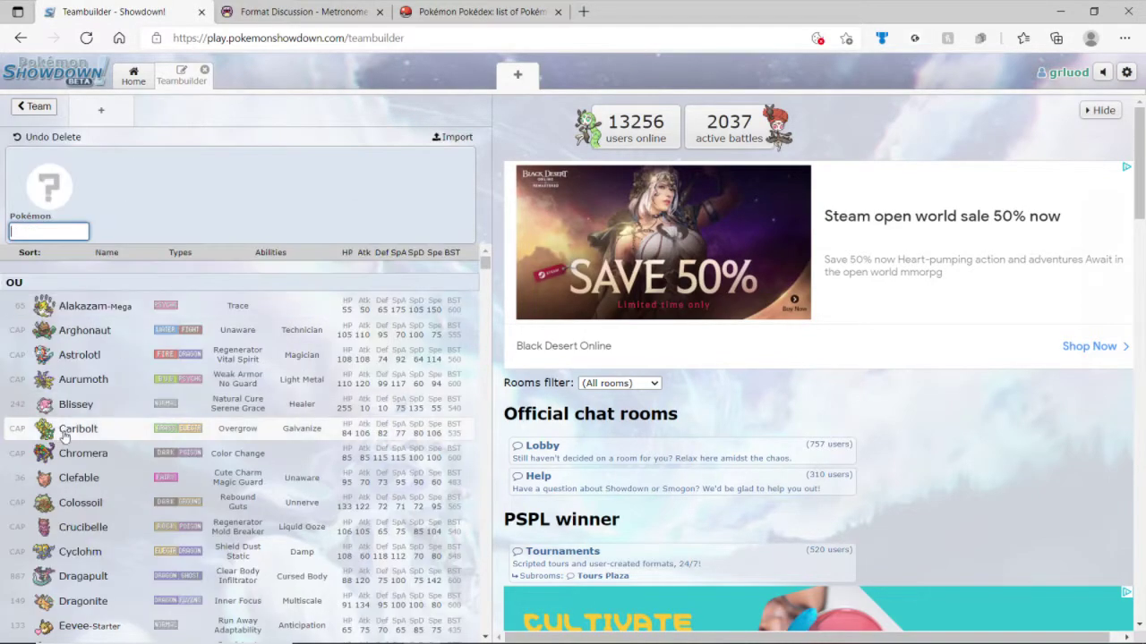
Examine the list of selectable Pokémon, including the nonstandard CAP and Pokestar entries.
{"action": "scroll", "coordinate": [60, 441], "scroll_direction": "down", "scroll_amount": 15}
{"action": "scroll", "coordinate": [60, 441], "scroll_direction": "up", "scroll_amount": 3}
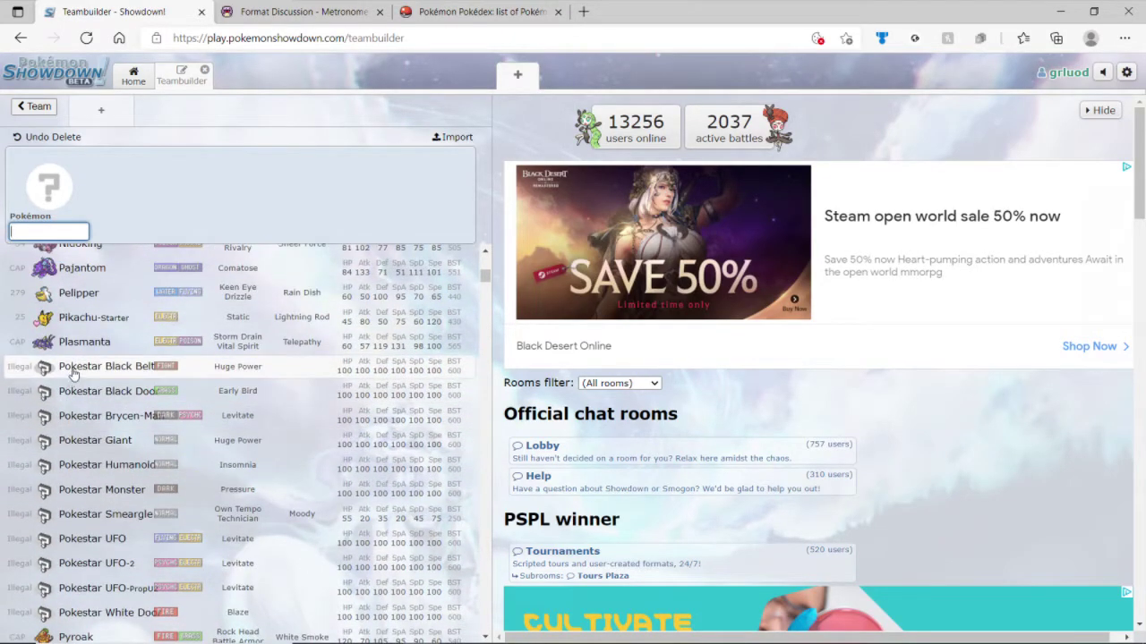
{"action": "scroll", "coordinate": [72, 376], "scroll_direction": "down", "scroll_amount": 5}
{"action": "scroll", "coordinate": [65, 434], "scroll_direction": "up", "scroll_amount": 1}
{"action": "scroll", "coordinate": [66, 438], "scroll_direction": "up", "scroll_amount": 2}
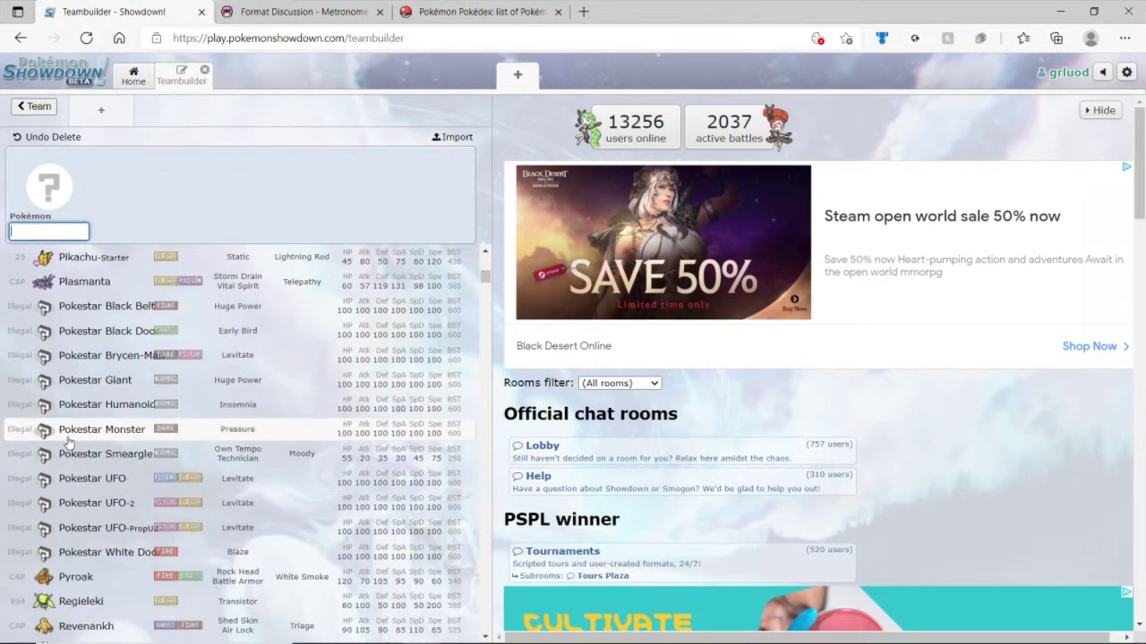
{"action": "scroll", "coordinate": [67, 483], "scroll_direction": "down", "scroll_amount": 3}
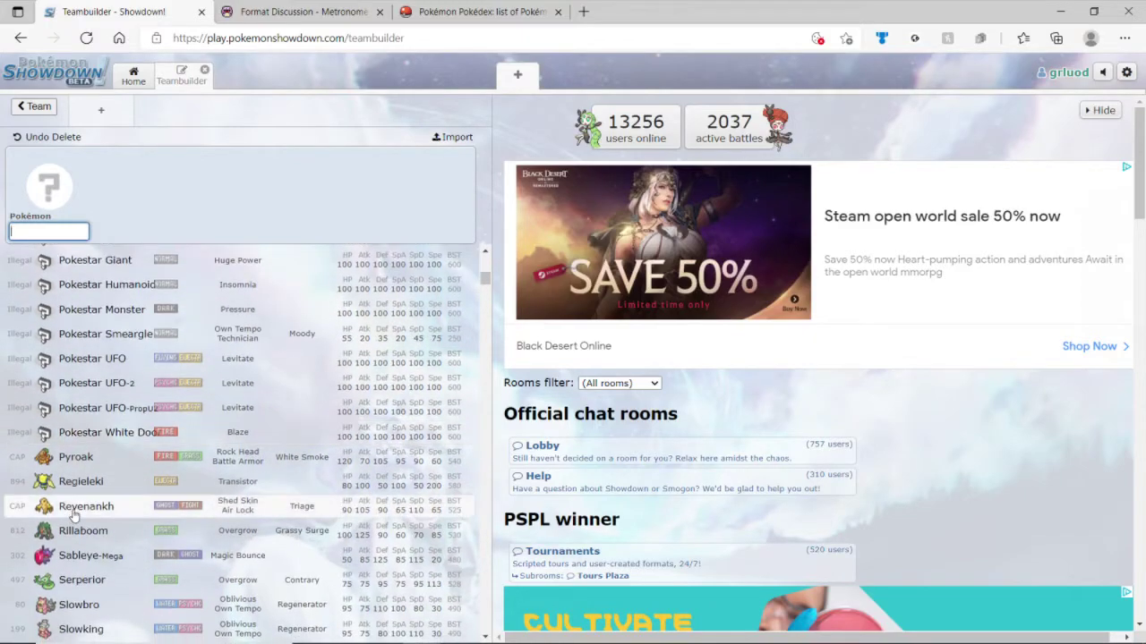
{"action": "scroll", "coordinate": [69, 506], "scroll_direction": "up", "scroll_amount": 3}
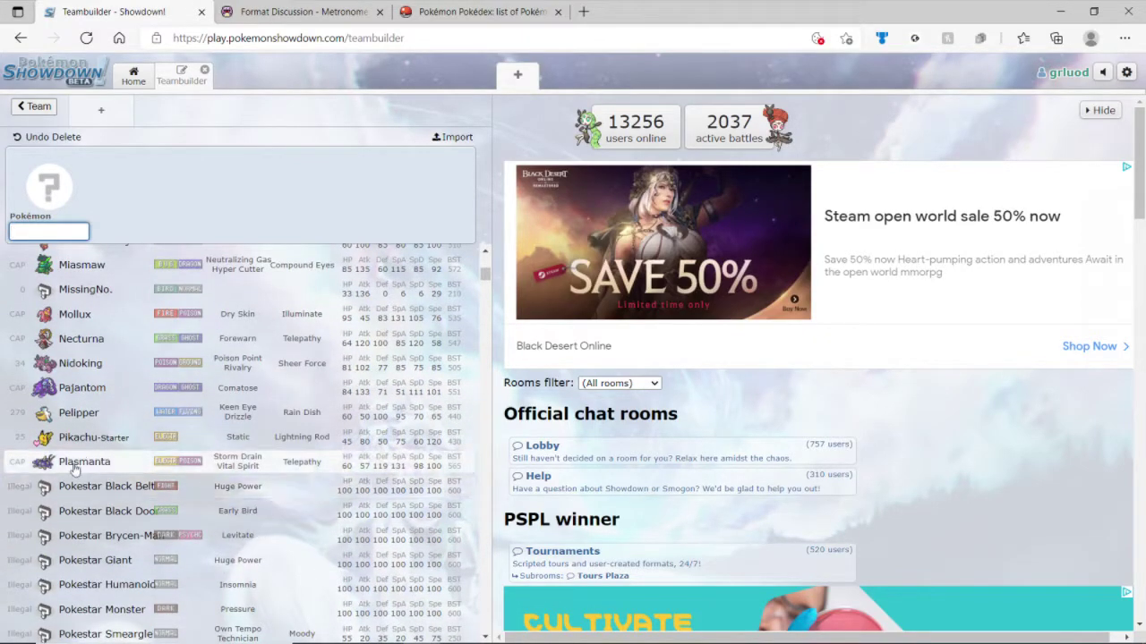
{"action": "scroll", "coordinate": [77, 479], "scroll_direction": "up", "scroll_amount": 5}
{"action": "scroll", "coordinate": [77, 478], "scroll_direction": "up", "scroll_amount": 5}
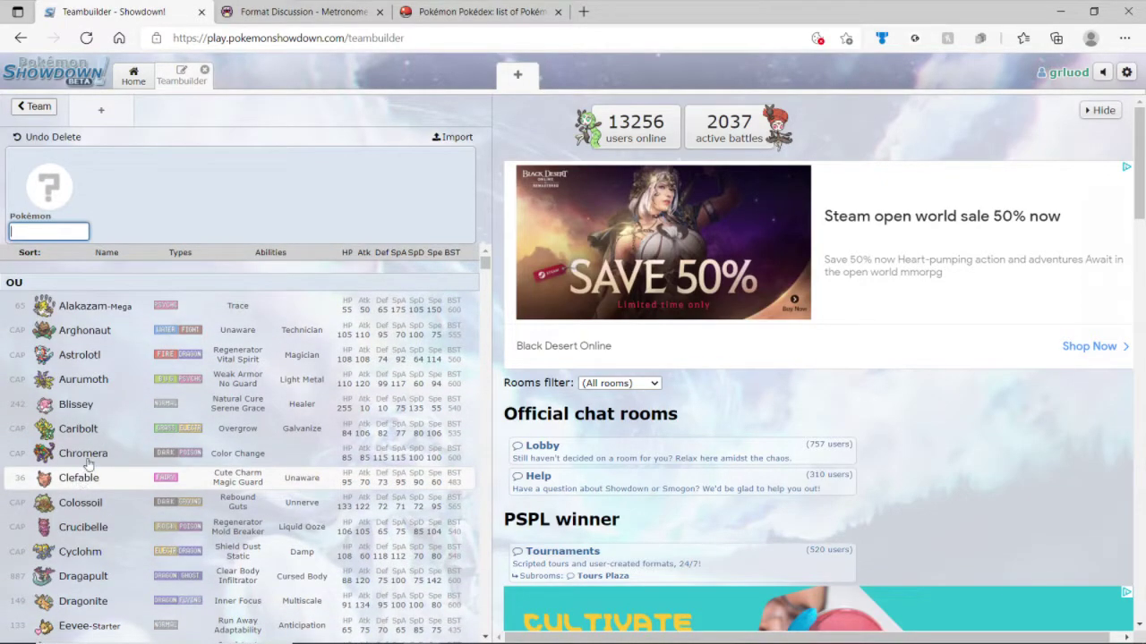
Try adding Arghonaut to the team, and remove it along with the restored MissingNo.
{"action": "left_click", "coordinate": [104, 332]}
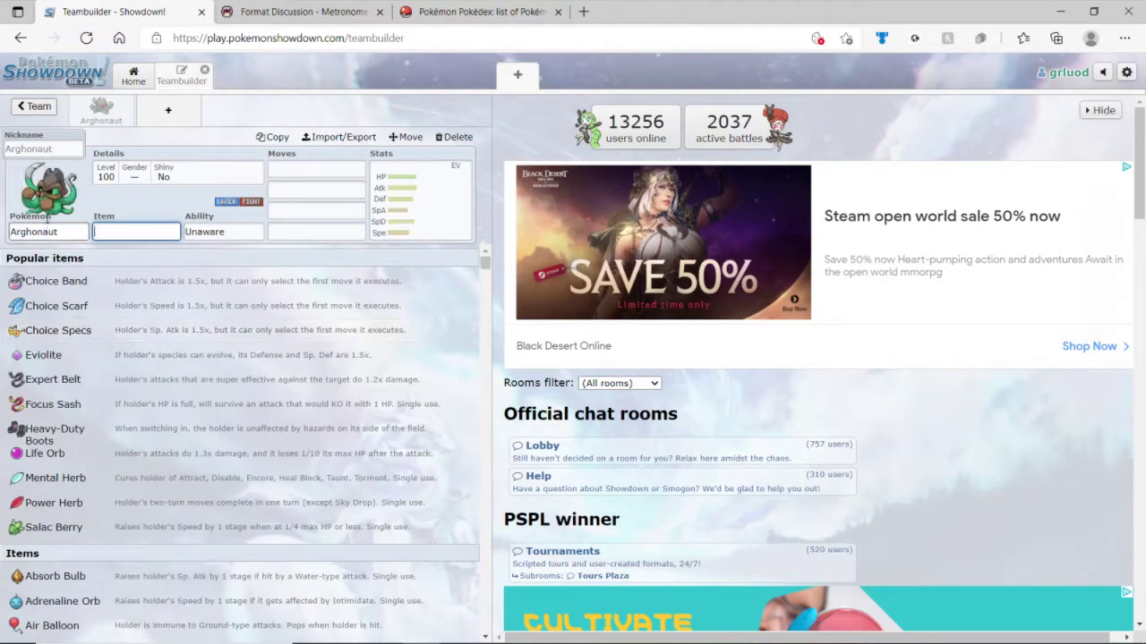
{"action": "left_click", "coordinate": [21, 108]}
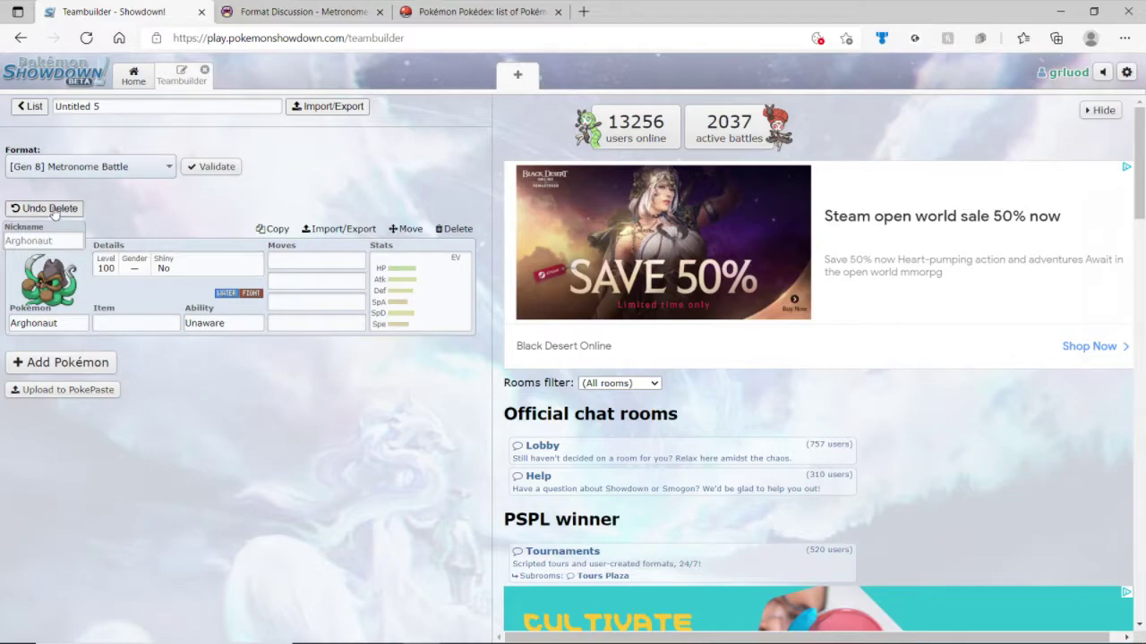
{"action": "left_click", "coordinate": [54, 209]}
{"action": "left_click", "coordinate": [453, 198]}
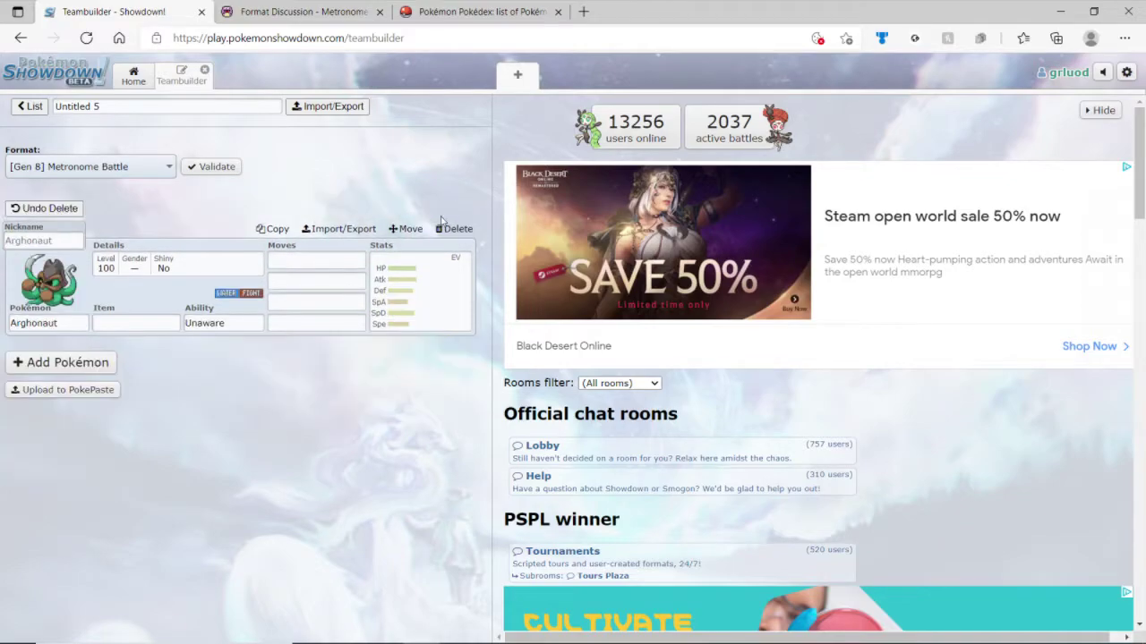
{"action": "left_click", "coordinate": [448, 227]}
Switch to the Smogon Metronome Battles thread and review its introduction and the Rules section on base stat total and Mega Evolutions.
{"action": "left_click", "coordinate": [305, 12]}
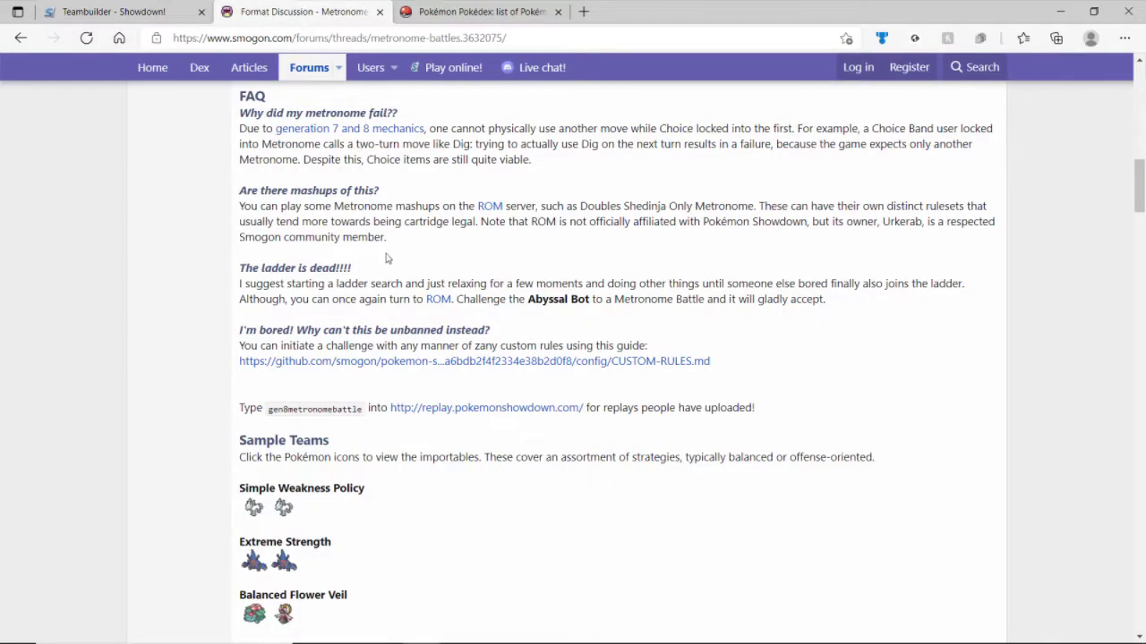
{"action": "scroll", "coordinate": [346, 247], "scroll_direction": "up", "scroll_amount": 10}
{"action": "scroll", "coordinate": [282, 352], "scroll_direction": "down", "scroll_amount": 3}
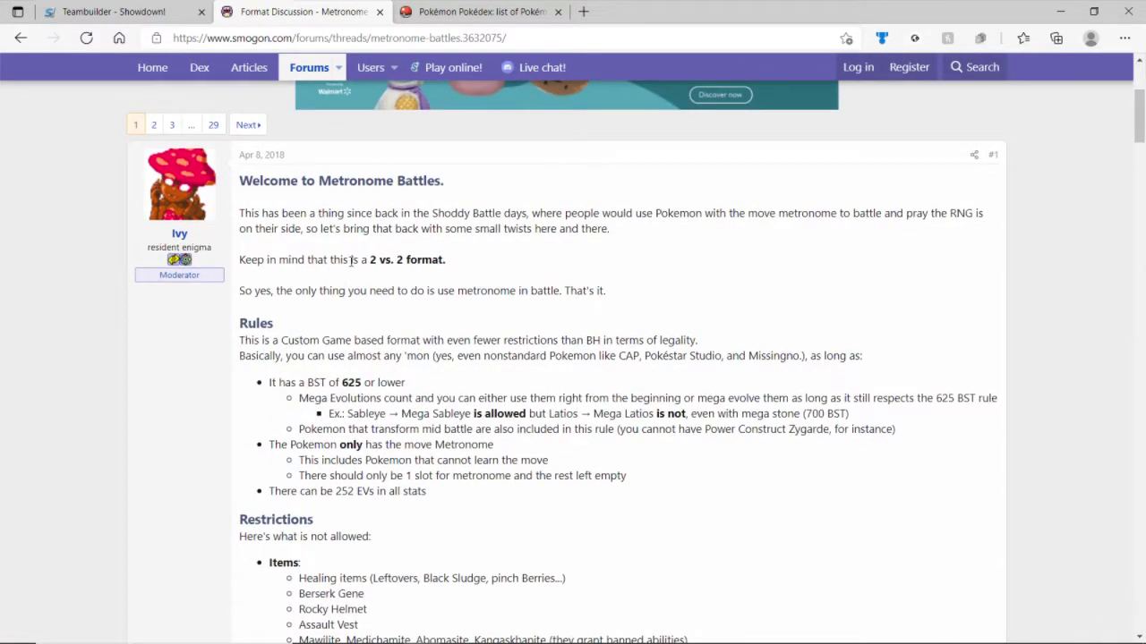
{"action": "left_click_drag", "start_coordinate": [351, 260], "coordinate": [452, 251]}
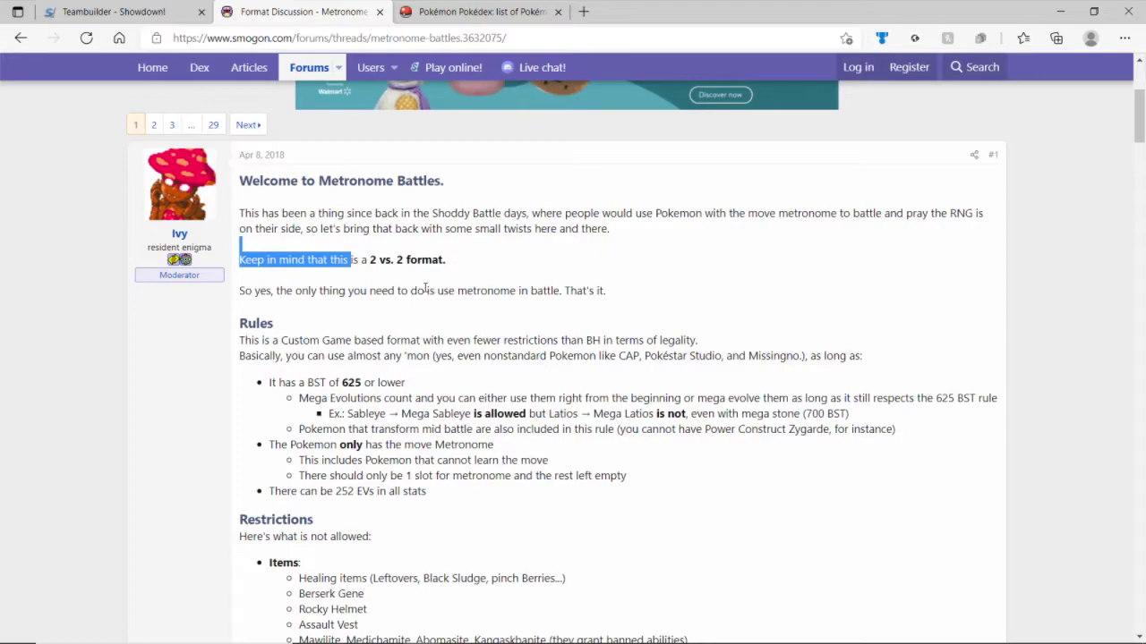
{"action": "left_click_drag", "start_coordinate": [426, 290], "coordinate": [531, 291]}
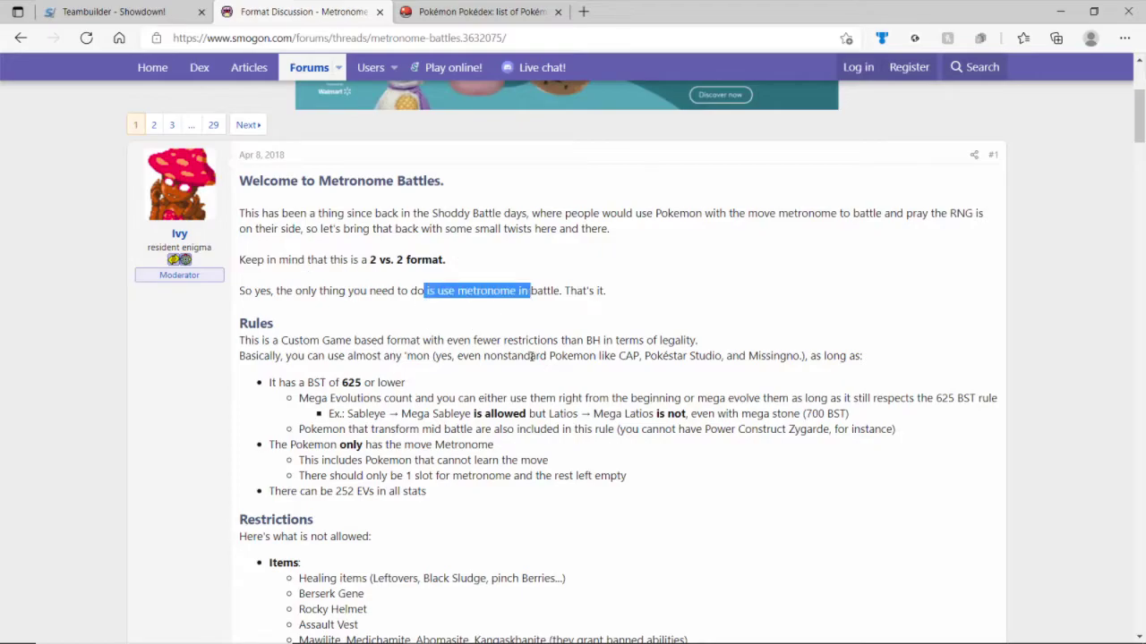
{"action": "left_click_drag", "start_coordinate": [536, 357], "coordinate": [368, 381]}
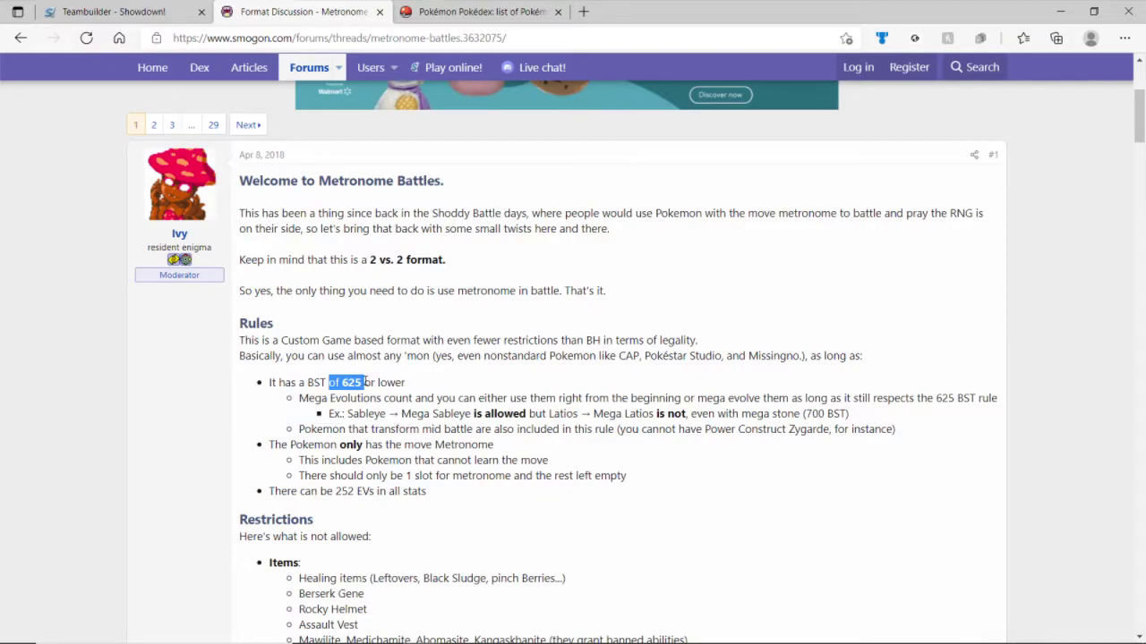
{"action": "left_click_drag", "start_coordinate": [366, 383], "coordinate": [395, 399]}
Read the banned items, abilities and Pokémon in the Restrictions section, and look over the Sample Teams.
{"action": "scroll", "coordinate": [383, 455], "scroll_direction": "down", "scroll_amount": 2}
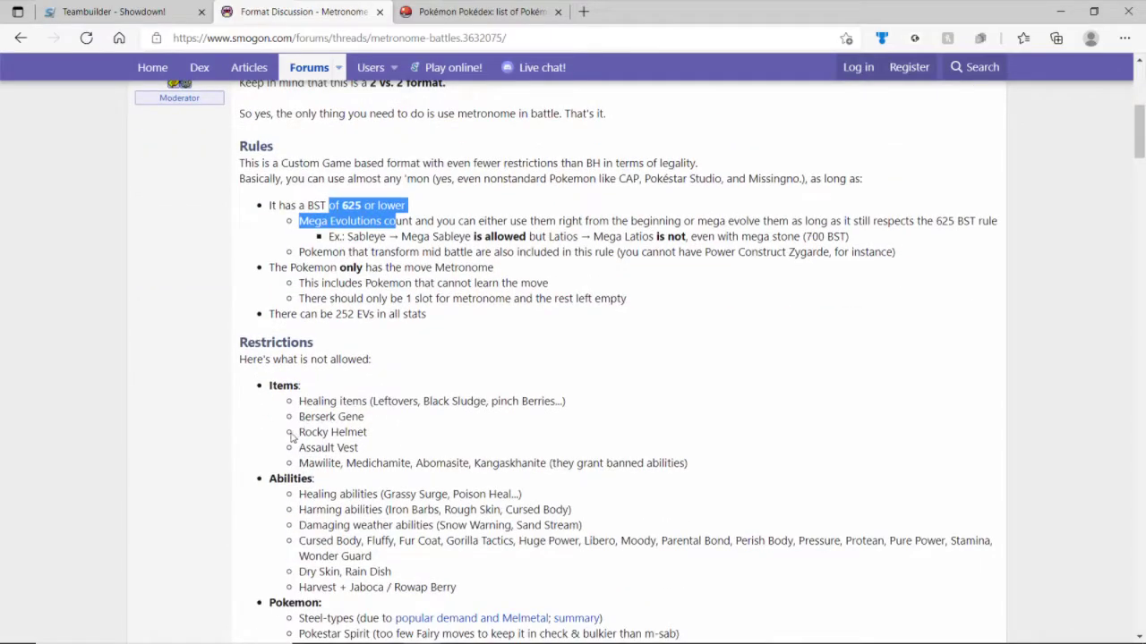
{"action": "scroll", "coordinate": [302, 451], "scroll_direction": "down", "scroll_amount": 1}
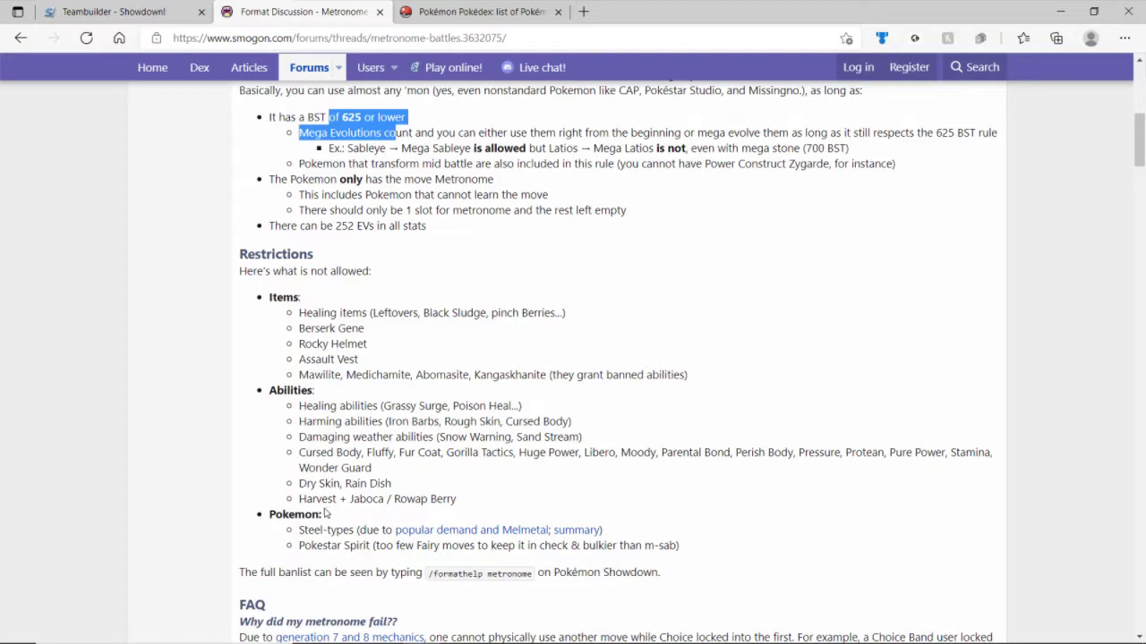
{"action": "scroll", "coordinate": [277, 481], "scroll_direction": "down", "scroll_amount": 2}
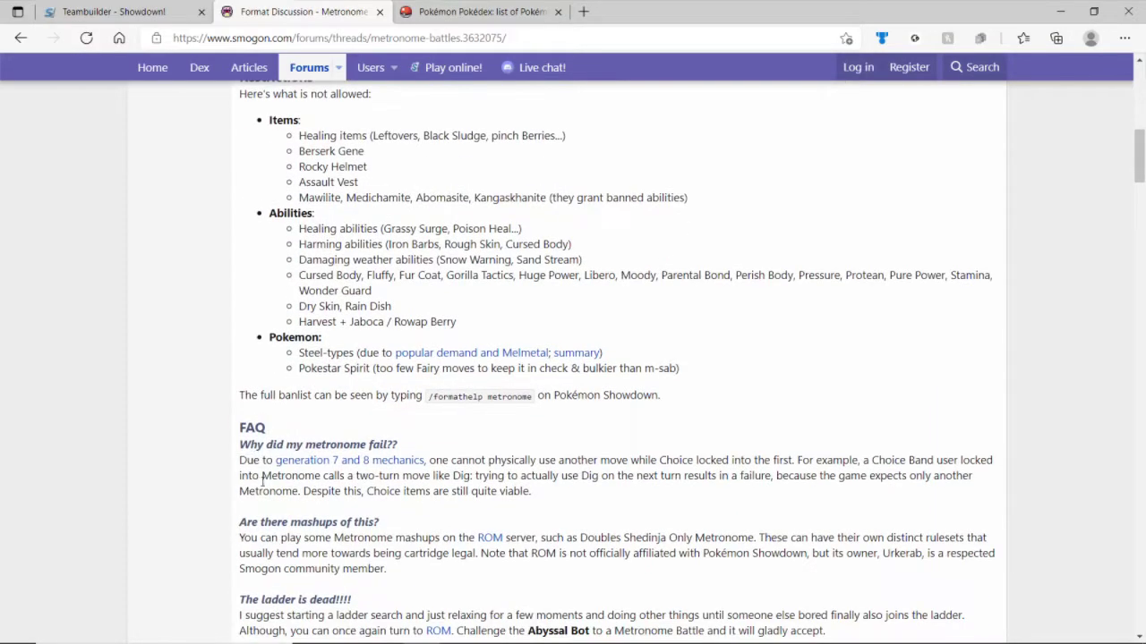
{"action": "scroll", "coordinate": [278, 499], "scroll_direction": "down", "scroll_amount": 7}
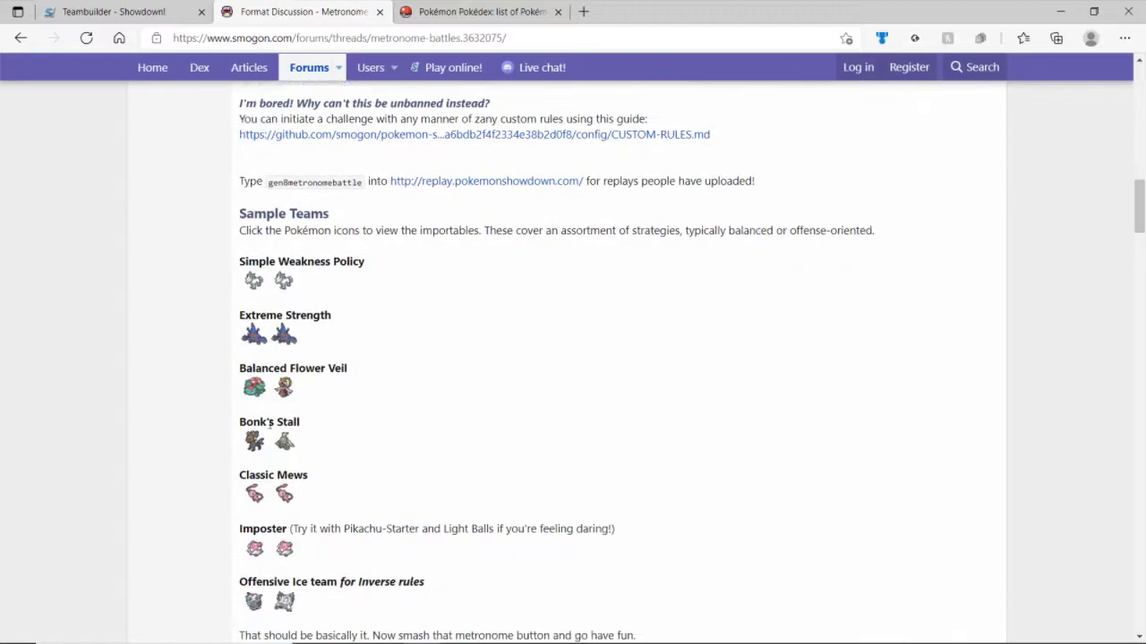
{"action": "scroll", "coordinate": [270, 425], "scroll_direction": "down", "scroll_amount": 1}
{"action": "scroll", "coordinate": [269, 425], "scroll_direction": "up", "scroll_amount": 2}
Switch to the Pokémon Database Pokédex list and examine the Pokémon by base stat total, working down from the highest allowed.
{"action": "key", "text": "ctrl+Tab"}
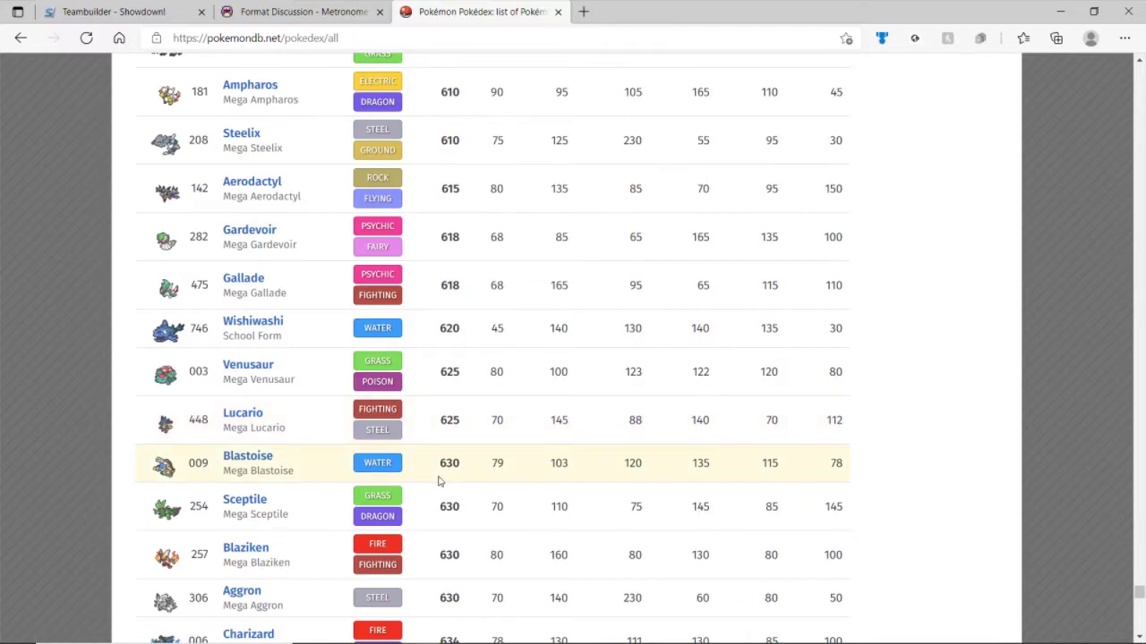
{"action": "scroll", "coordinate": [426, 466], "scroll_direction": "up", "scroll_amount": 20}
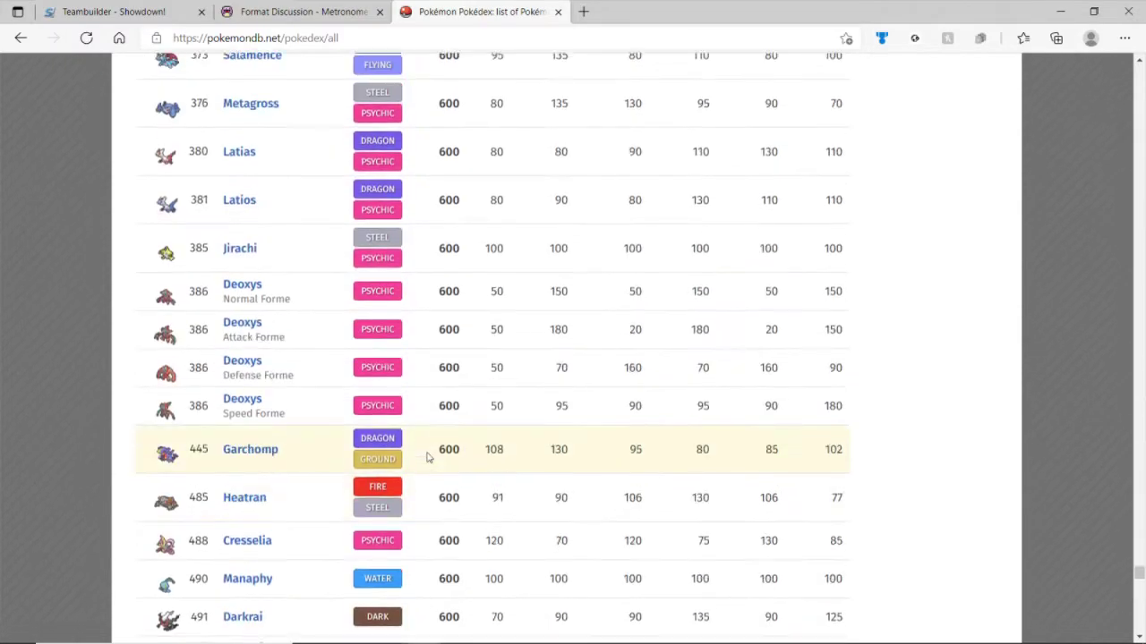
{"action": "scroll", "coordinate": [428, 457], "scroll_direction": "up", "scroll_amount": 20}
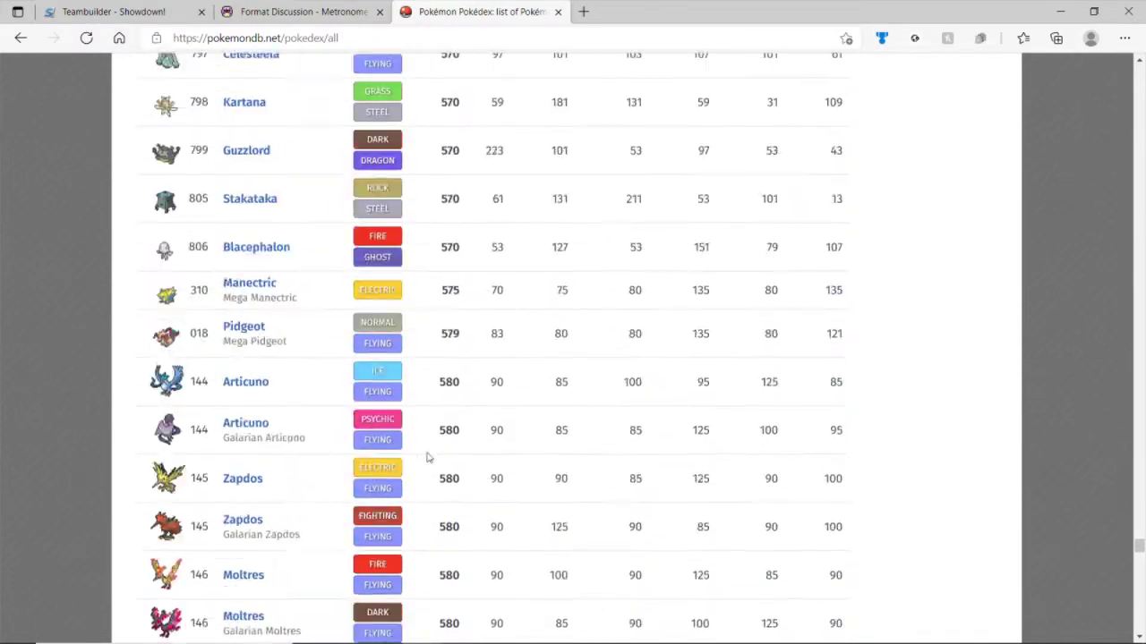
{"action": "scroll", "coordinate": [430, 454], "scroll_direction": "up", "scroll_amount": 20}
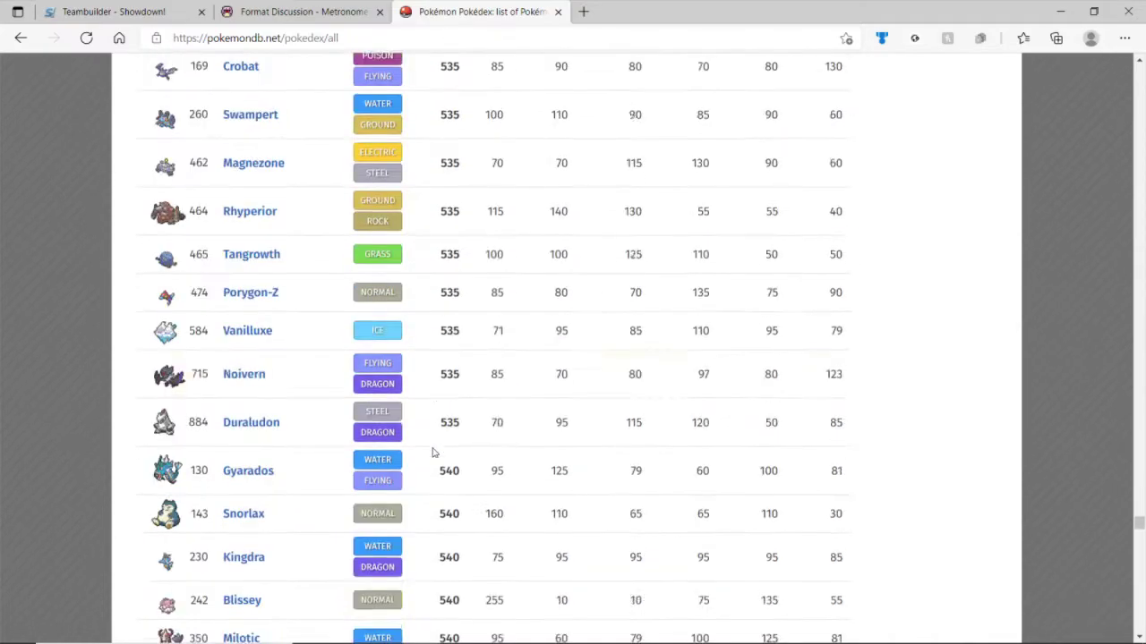
{"action": "scroll", "coordinate": [432, 452], "scroll_direction": "up", "scroll_amount": 20}
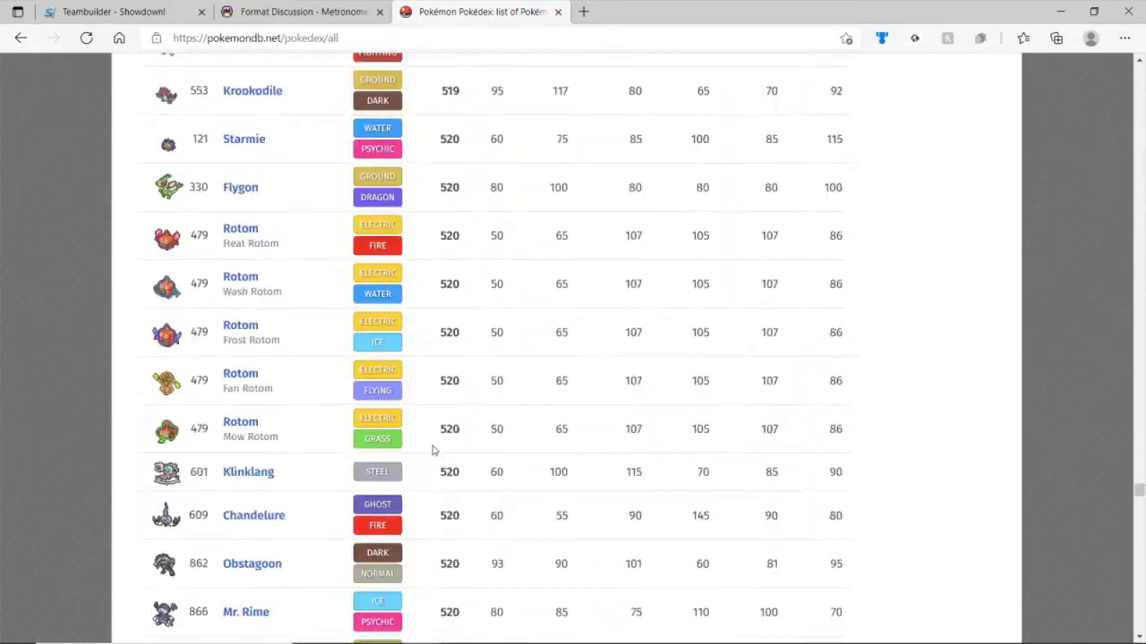
{"action": "scroll", "coordinate": [432, 452], "scroll_direction": "up", "scroll_amount": 20}
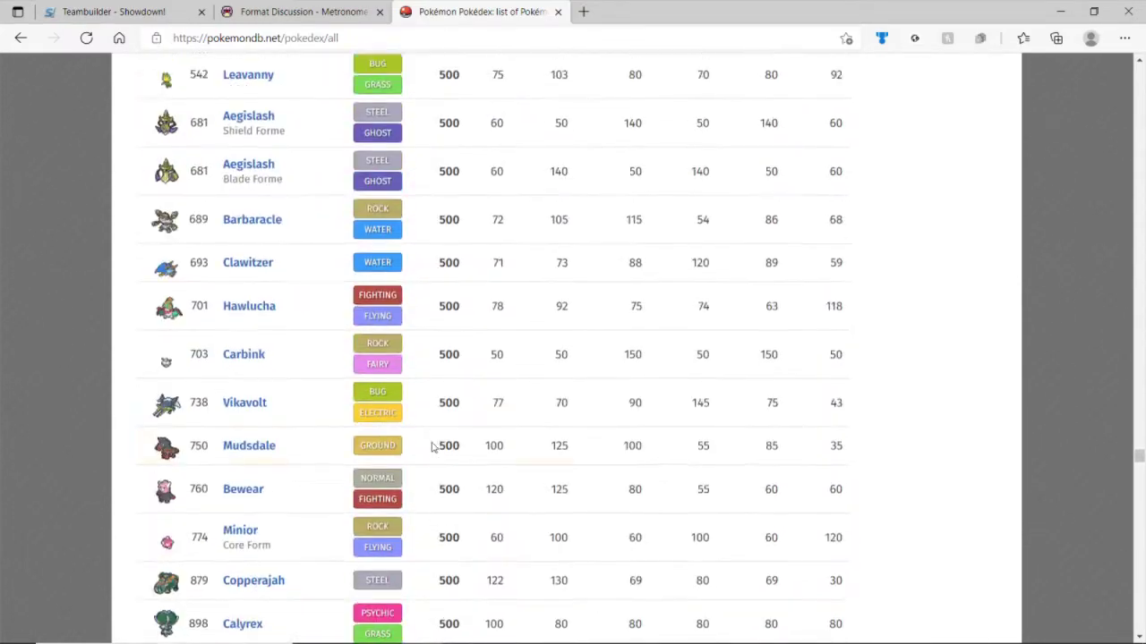
Return to the Metronome Battles thread and open the Classic Mews sample team.
{"action": "left_click", "coordinate": [296, 12]}
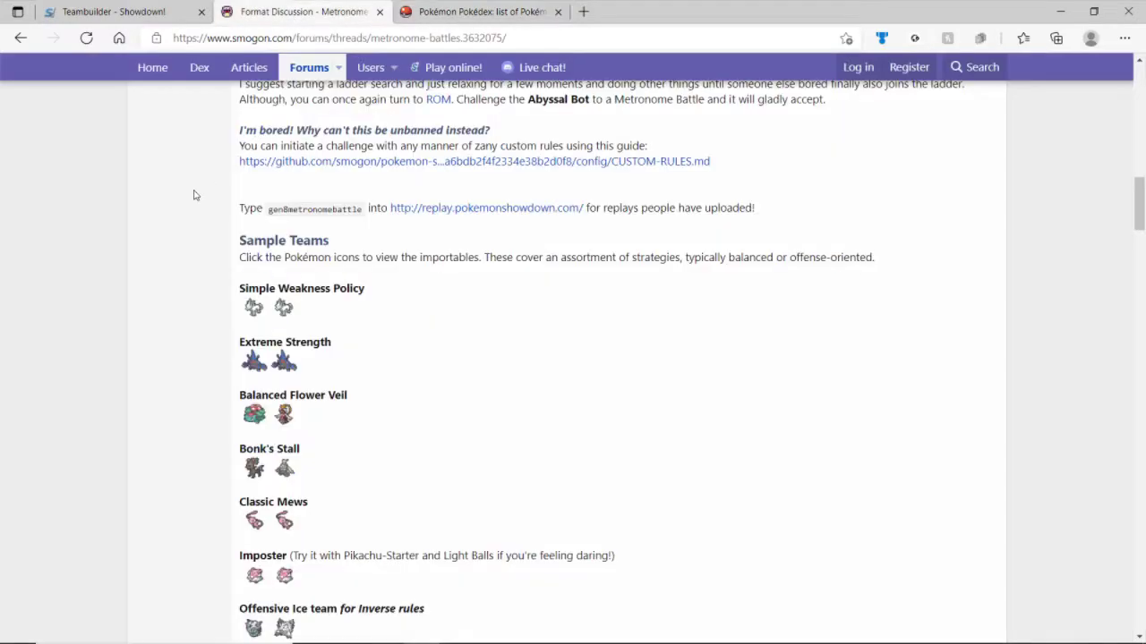
{"action": "scroll", "coordinate": [188, 206], "scroll_direction": "down", "scroll_amount": 1}
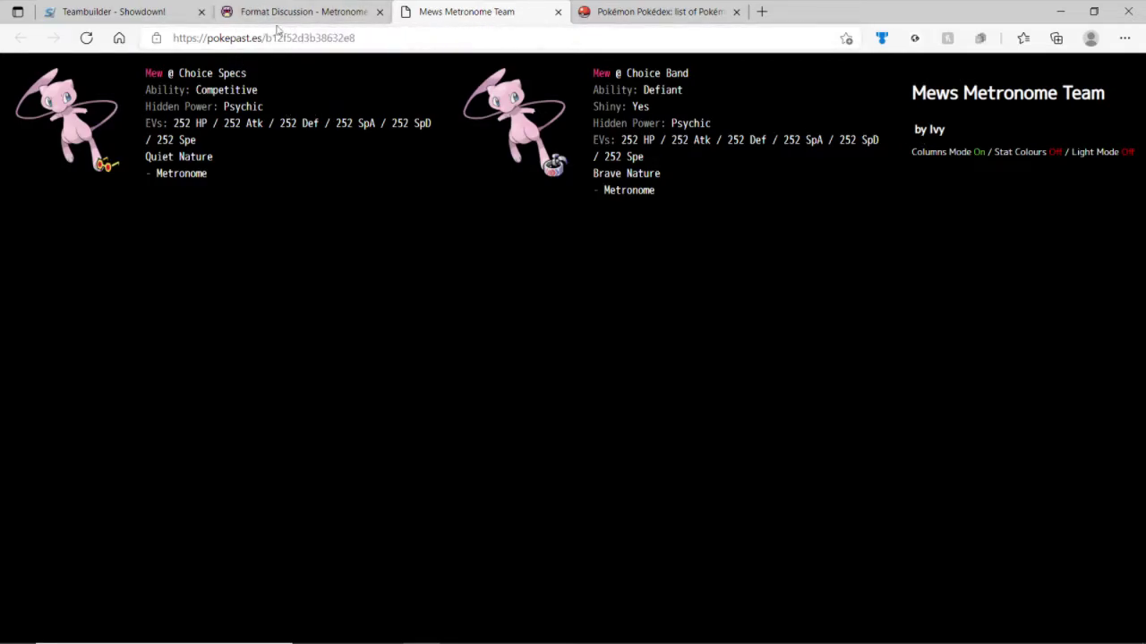
Switch to the Showdown Teambuilder and add two Mew to the Metronome Battle team.
{"action": "left_click", "coordinate": [269, 7]}
{"action": "left_click", "coordinate": [193, 6]}
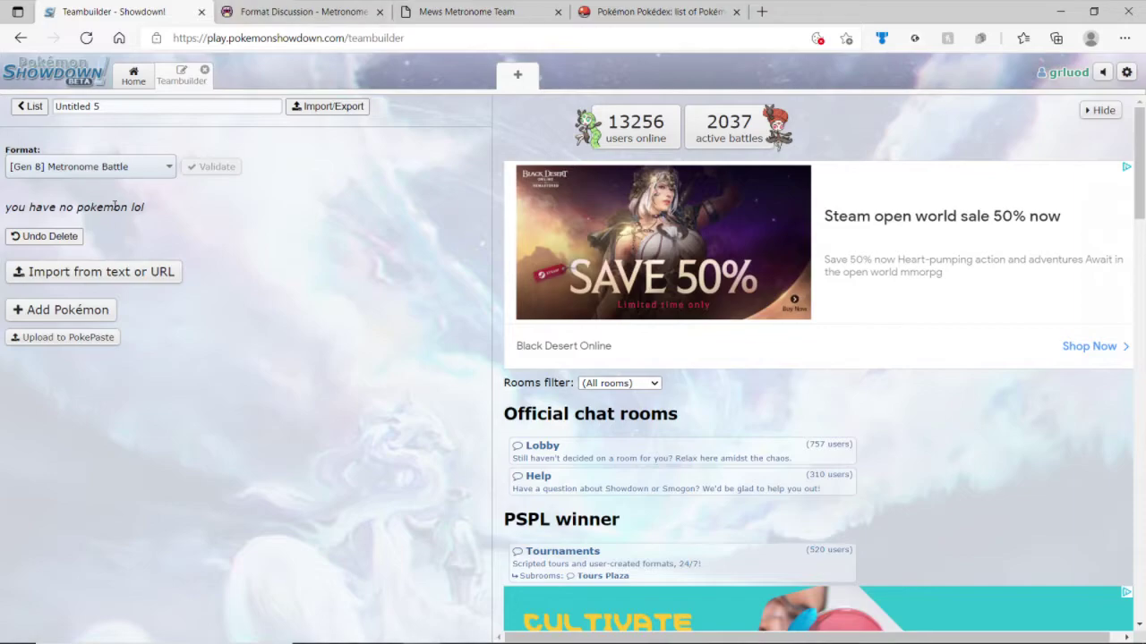
{"action": "left_click", "coordinate": [64, 310]}
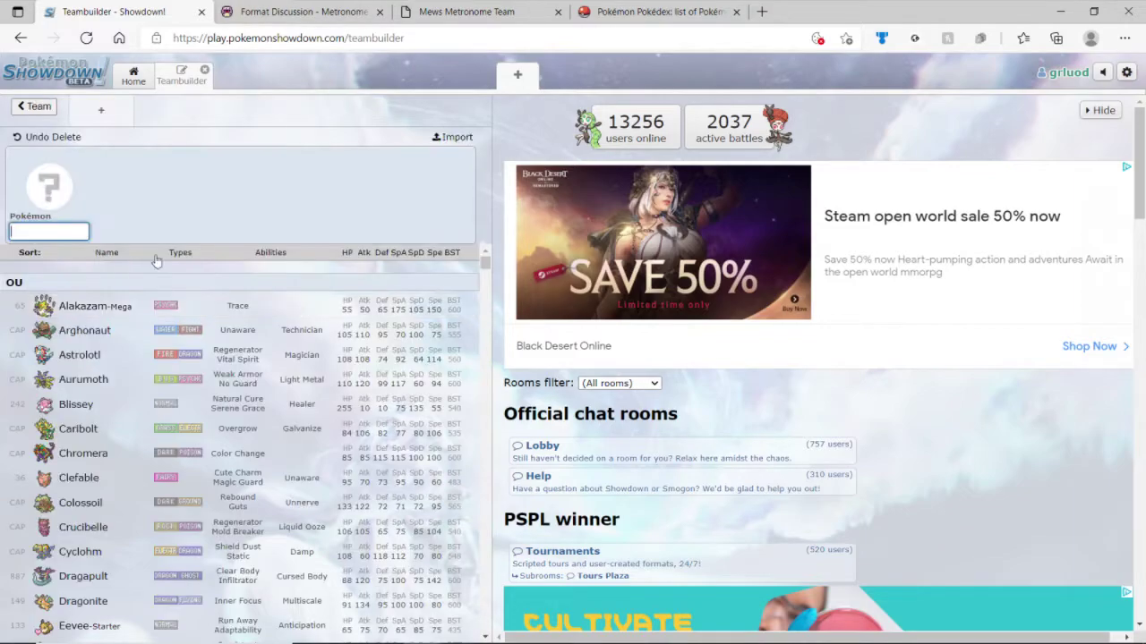
{"action": "type", "text": "mew"}
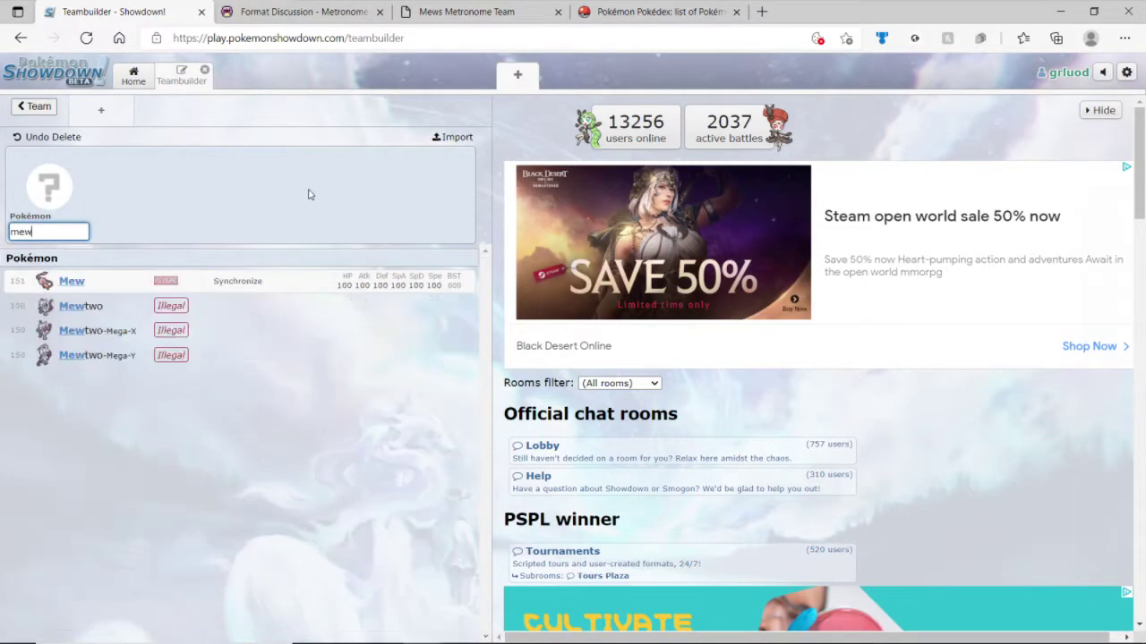
{"action": "left_click", "coordinate": [137, 283]}
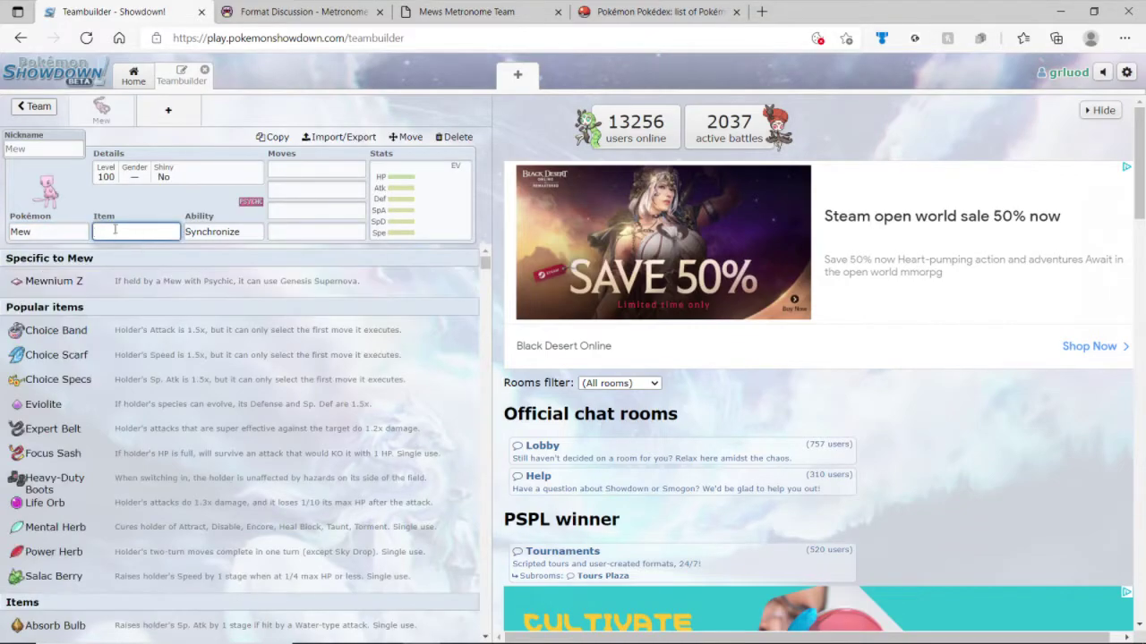
{"action": "left_click", "coordinate": [162, 119]}
{"action": "type", "text": "me"}
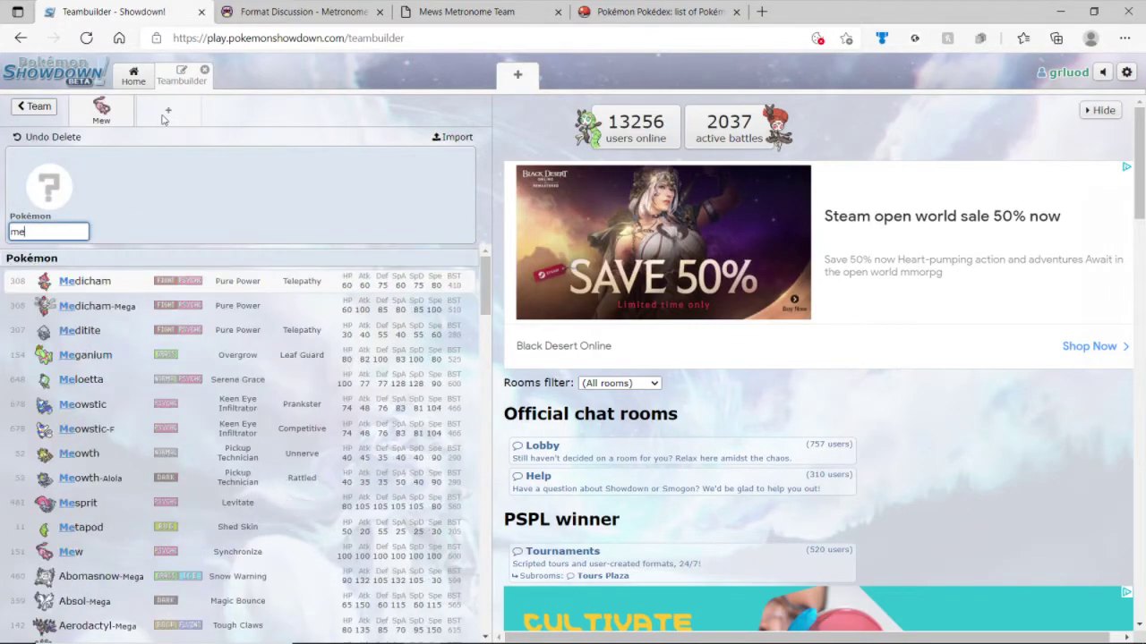
{"action": "type", "text": "w"}
{"action": "key", "text": "Return"}
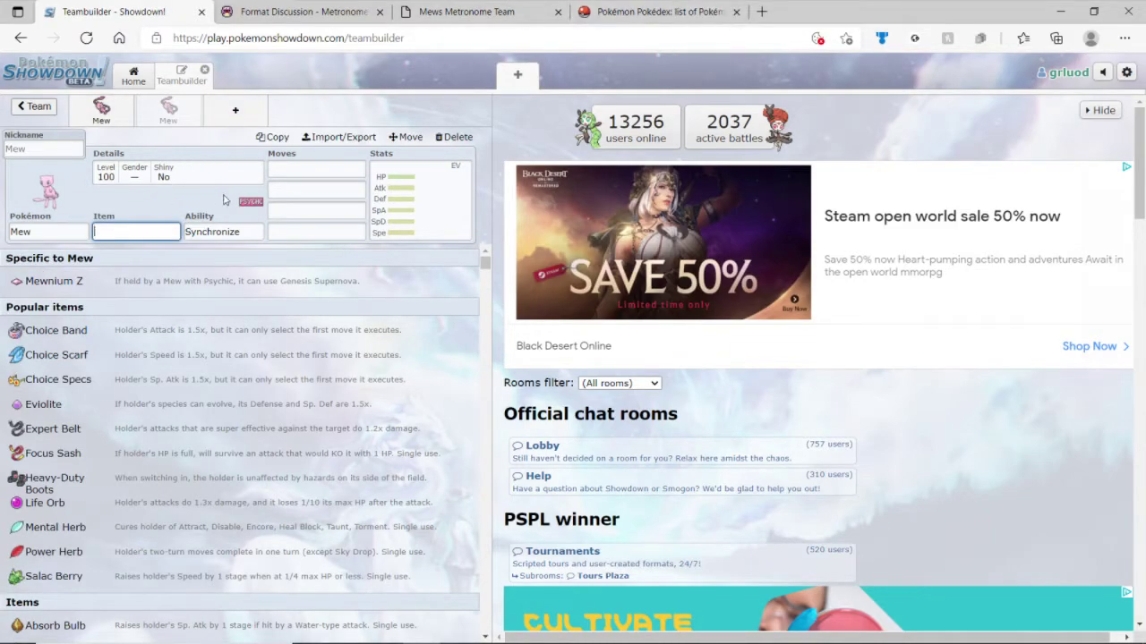
Give both Mew the move Metronome.
{"action": "left_click", "coordinate": [281, 168]}
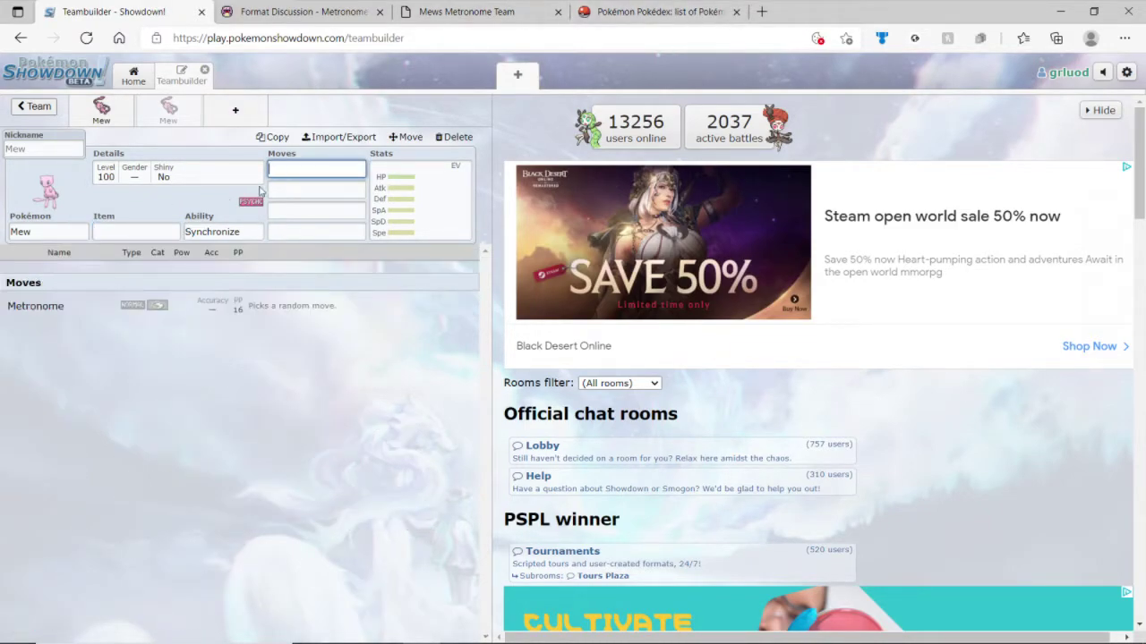
{"action": "left_click", "coordinate": [77, 305]}
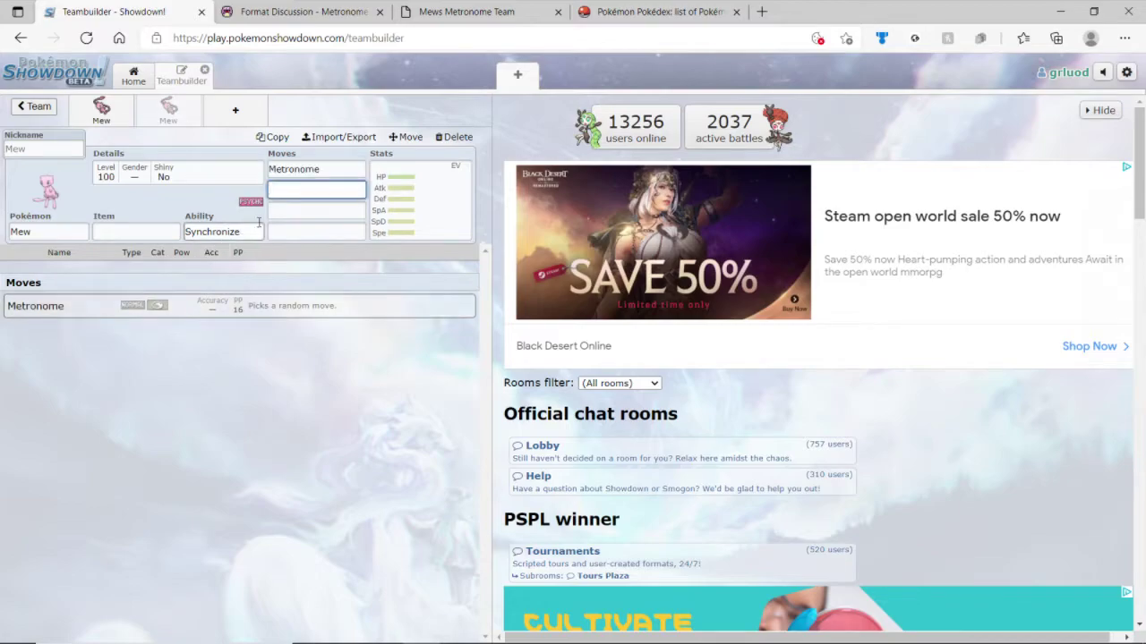
{"action": "key", "text": "shift+Tab"}
{"action": "key", "text": "BackSpace"}
{"action": "left_click", "coordinate": [109, 306]}
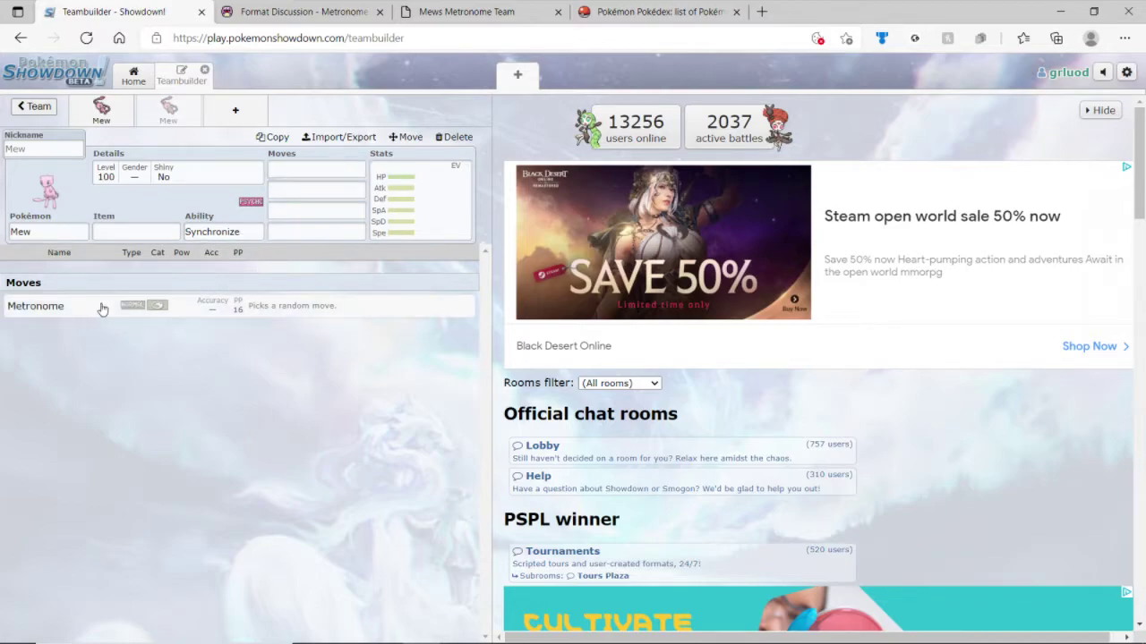
{"action": "left_click", "coordinate": [170, 109]}
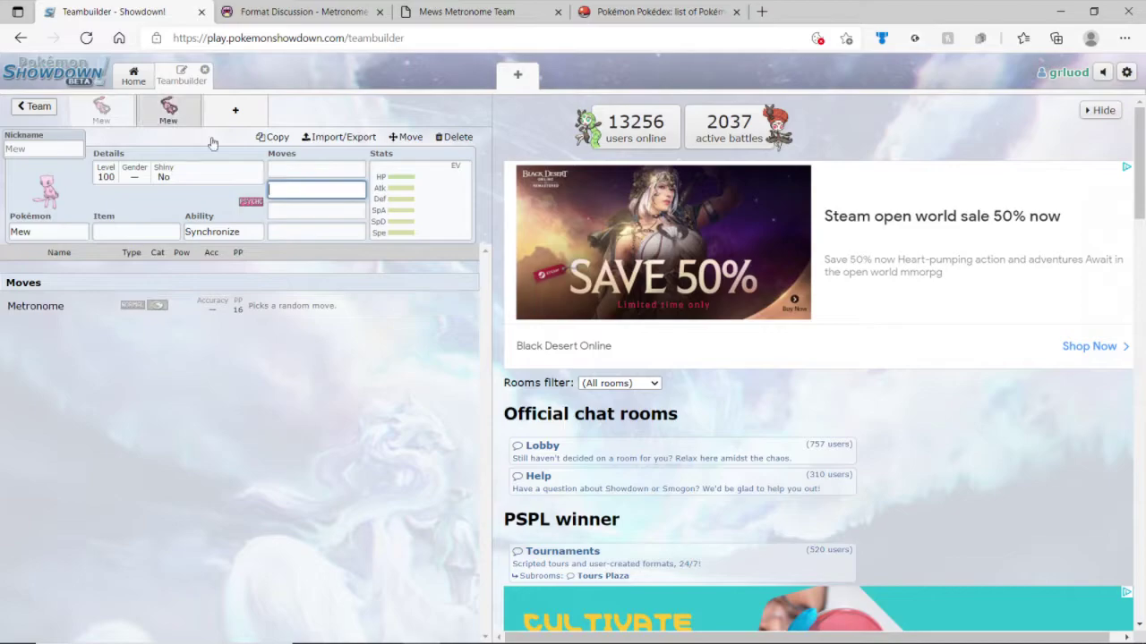
{"action": "type", "text": "Me"}
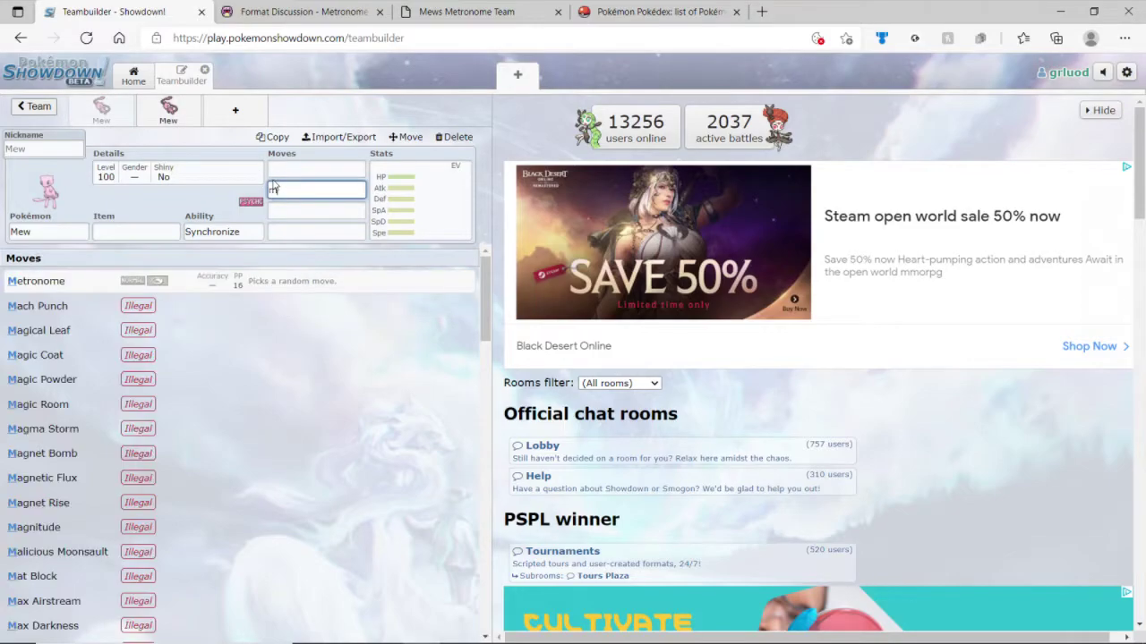
{"action": "key", "text": "Return"}
Set all six EVs of the first Mew to 252 and look over its nature options.
{"action": "left_click", "coordinate": [408, 197]}
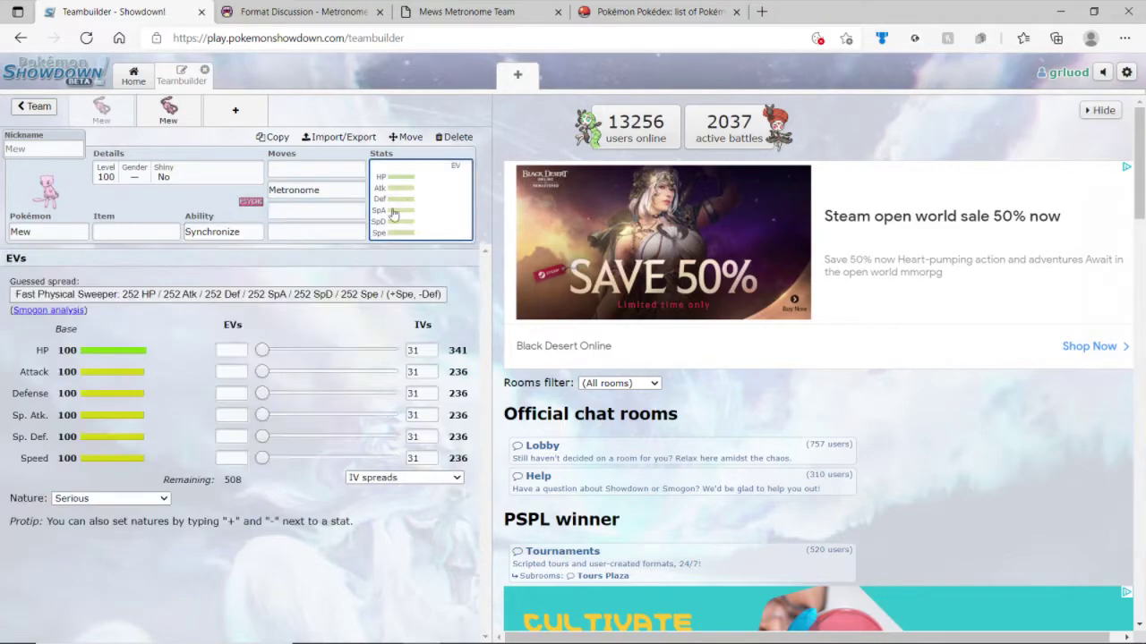
{"action": "left_click_drag", "start_coordinate": [261, 350], "coordinate": [391, 350]}
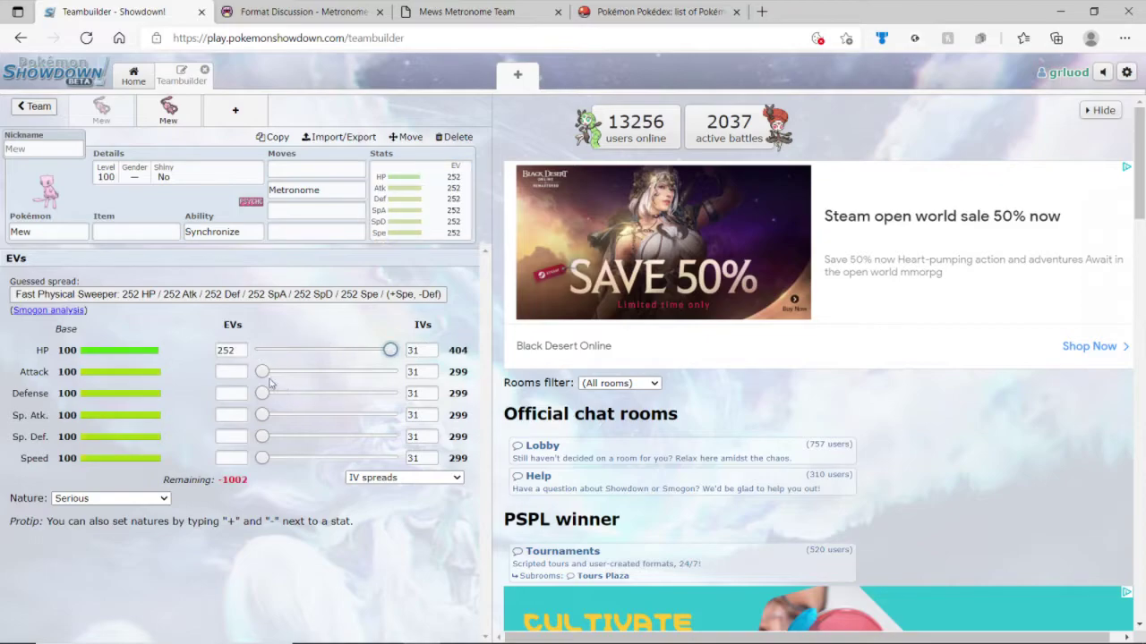
{"action": "left_click_drag", "start_coordinate": [262, 371], "coordinate": [357, 396]}
{"action": "left_click_drag", "start_coordinate": [261, 393], "coordinate": [391, 393]}
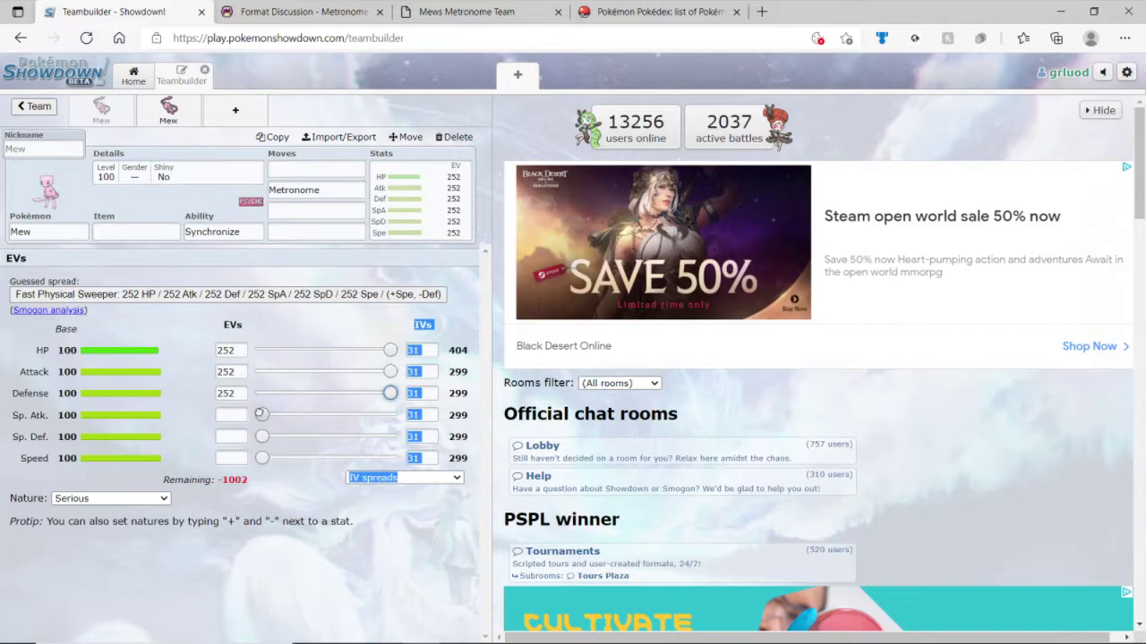
{"action": "left_click_drag", "start_coordinate": [261, 414], "coordinate": [264, 415]}
{"action": "left_click_drag", "start_coordinate": [372, 433], "coordinate": [391, 394]}
{"action": "left_click", "coordinate": [322, 394]}
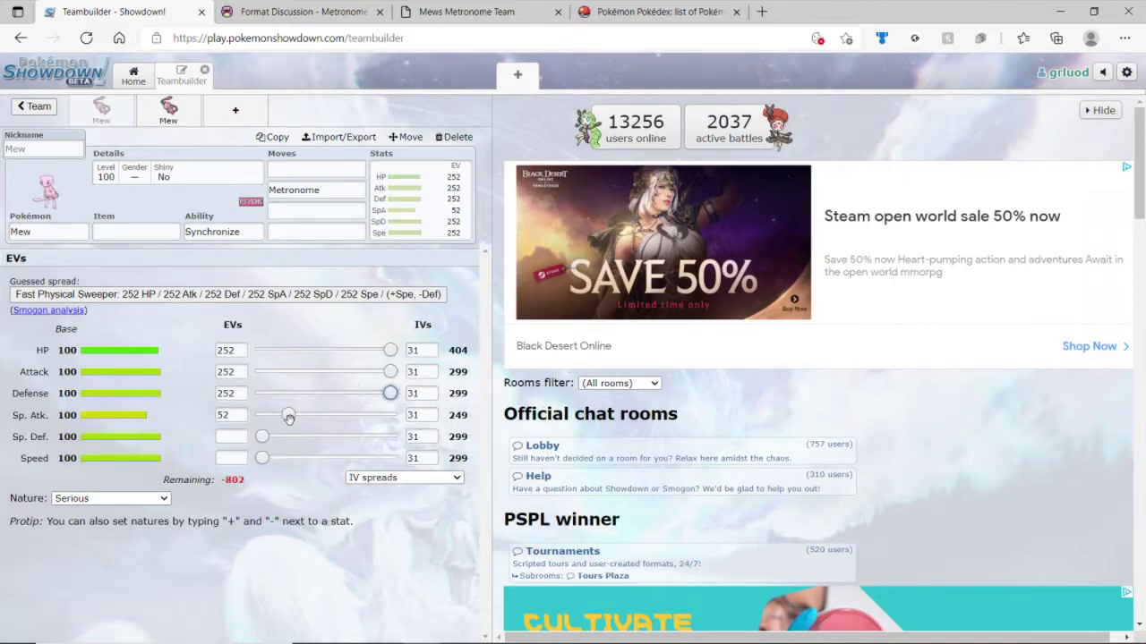
{"action": "left_click_drag", "start_coordinate": [287, 415], "coordinate": [390, 416]}
{"action": "left_click_drag", "start_coordinate": [267, 442], "coordinate": [390, 437]}
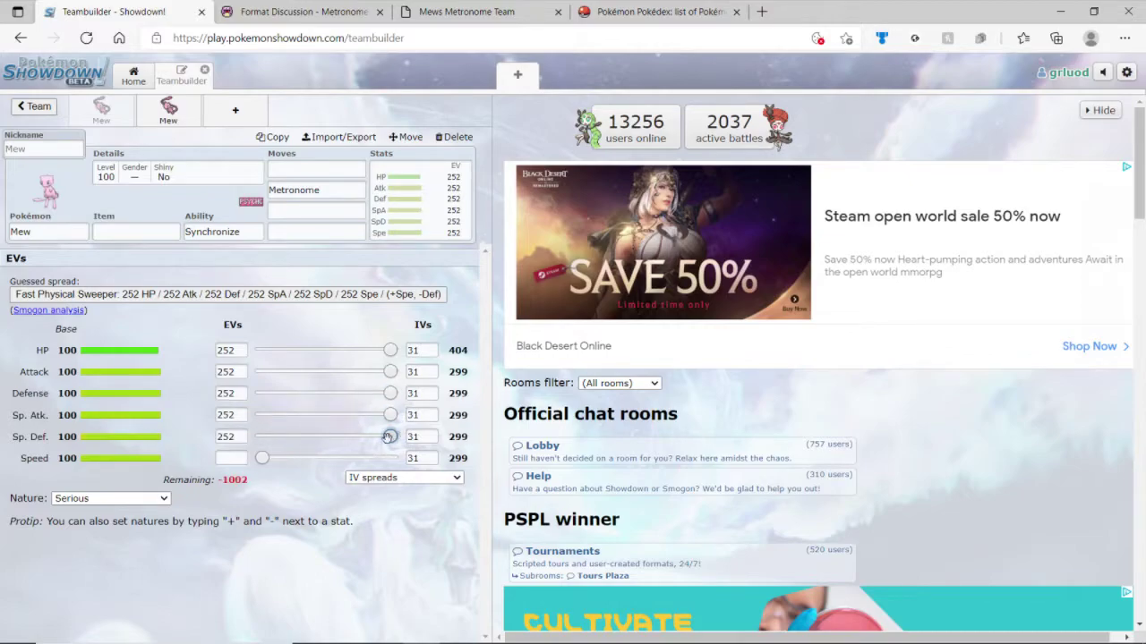
{"action": "left_click", "coordinate": [266, 458]}
{"action": "left_click_drag", "start_coordinate": [297, 458], "coordinate": [391, 458]}
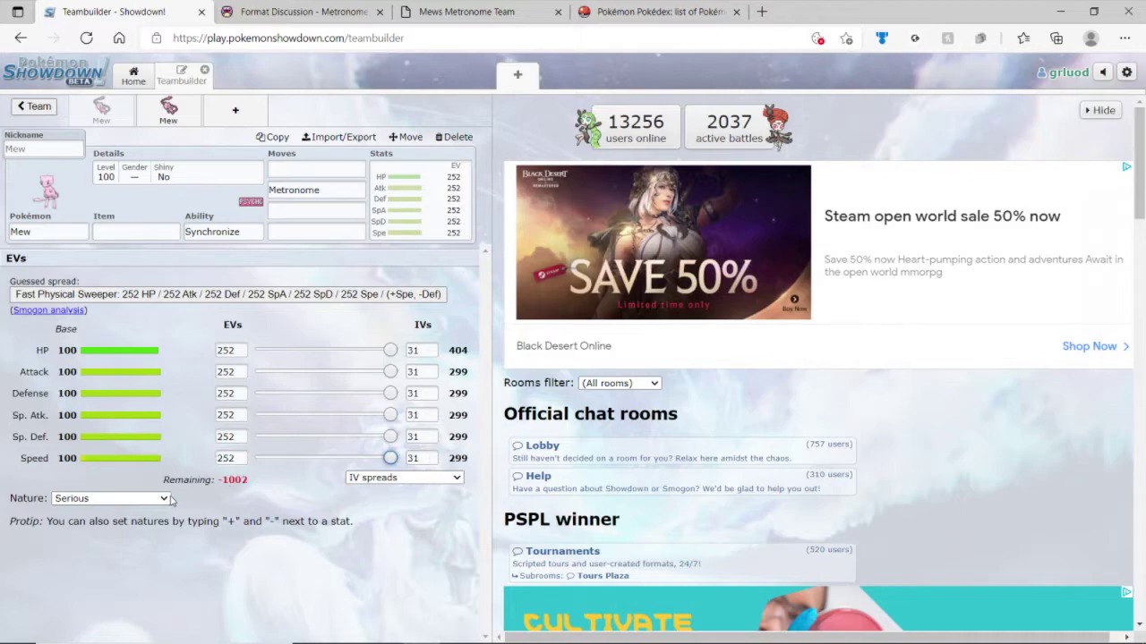
{"action": "left_click", "coordinate": [113, 519]}
{"action": "left_click", "coordinate": [104, 499]}
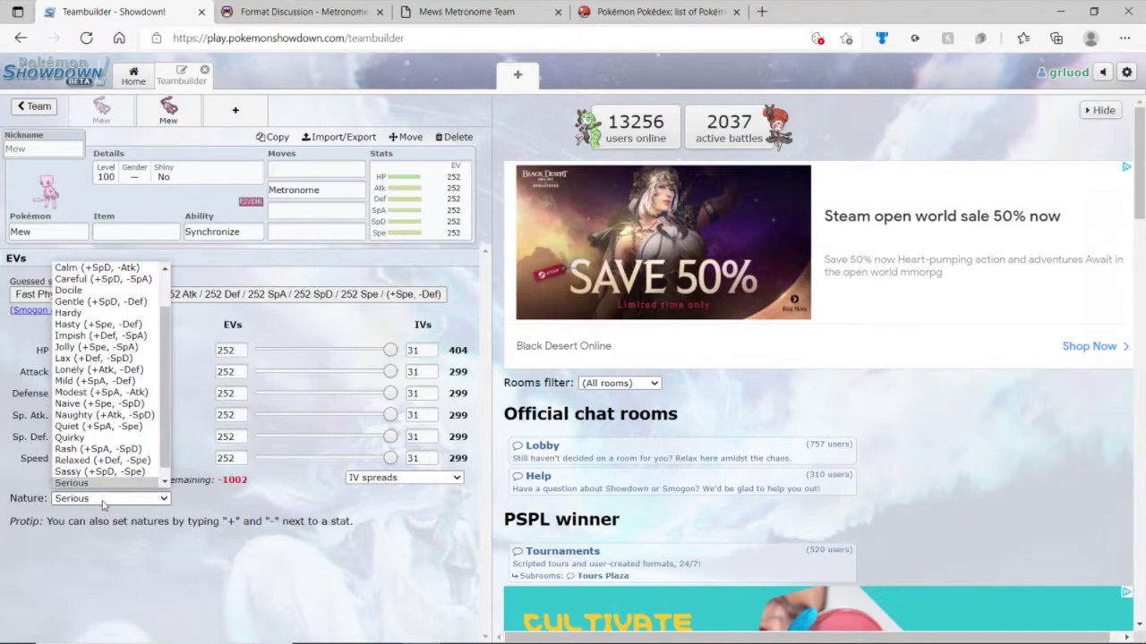
{"action": "left_click", "coordinate": [98, 492]}
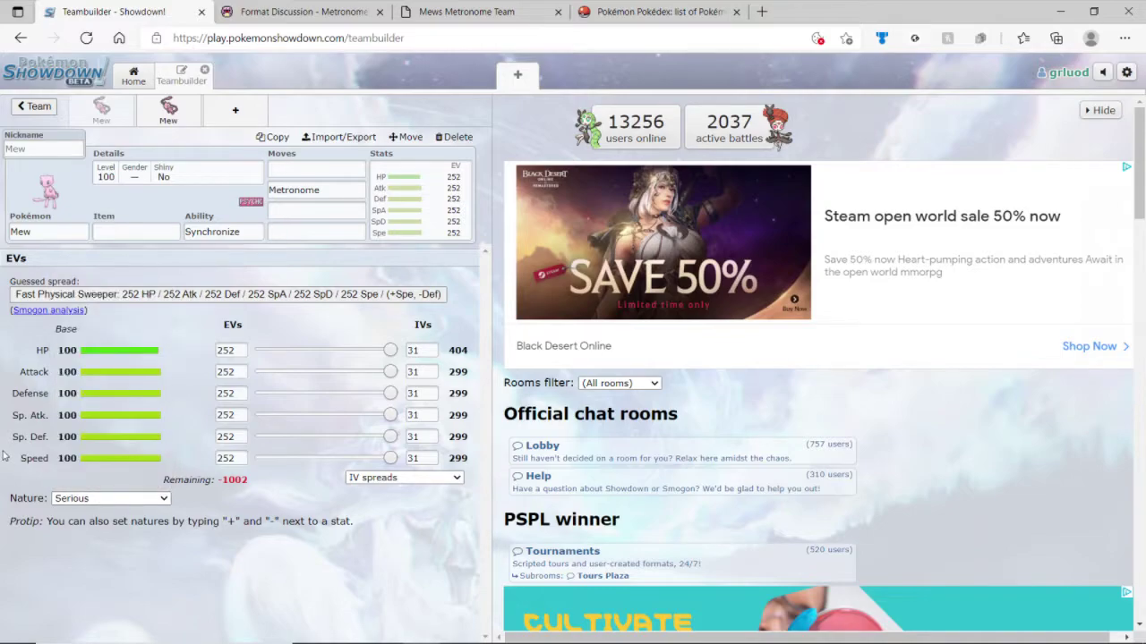
Set all six EVs of the second Mew to 252.
{"action": "left_click", "coordinate": [169, 112]}
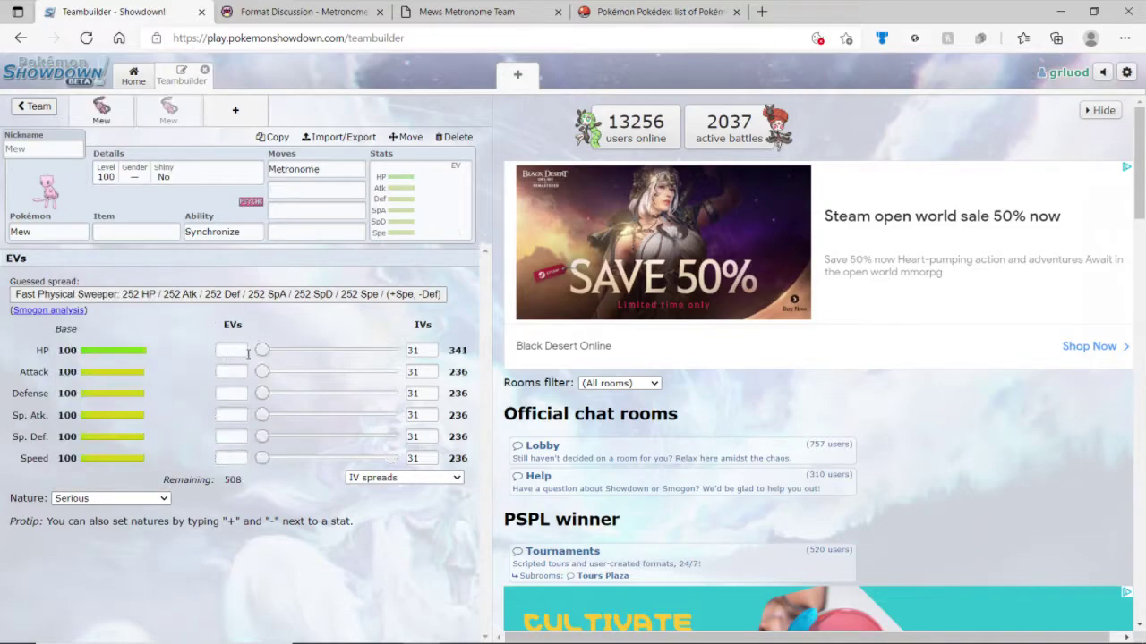
{"action": "left_click_drag", "start_coordinate": [262, 349], "coordinate": [390, 371]}
{"action": "left_click", "coordinate": [266, 371]}
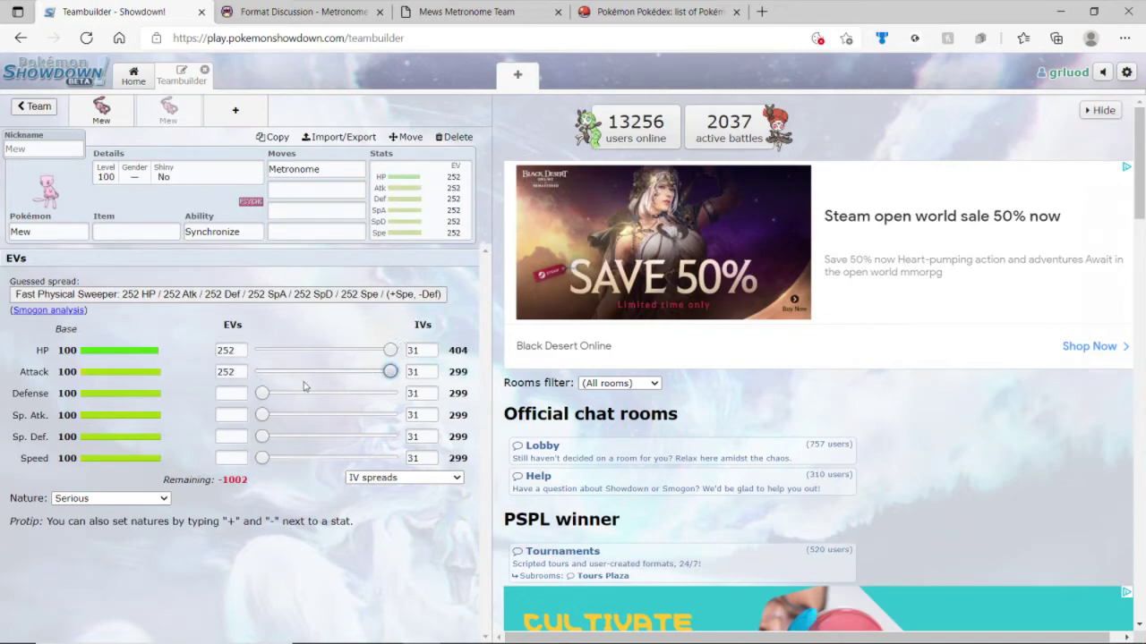
{"action": "left_click_drag", "start_coordinate": [261, 393], "coordinate": [391, 393]}
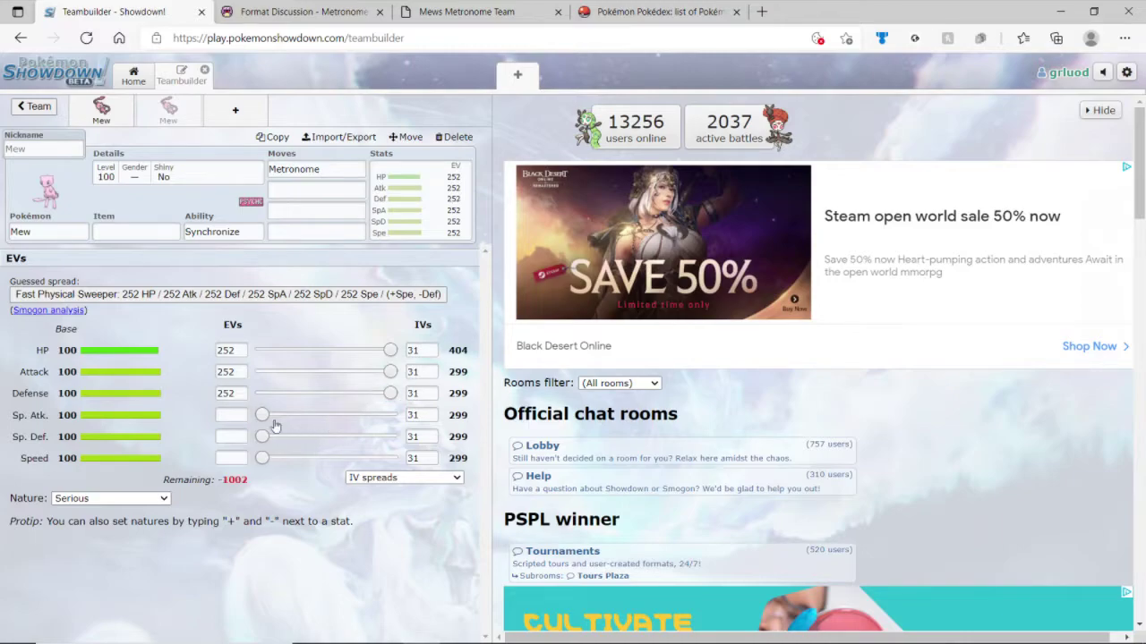
{"action": "left_click_drag", "start_coordinate": [262, 415], "coordinate": [391, 436]}
{"action": "left_click_drag", "start_coordinate": [261, 457], "coordinate": [391, 457]}
{"action": "left_click_drag", "start_coordinate": [318, 415], "coordinate": [341, 416]}
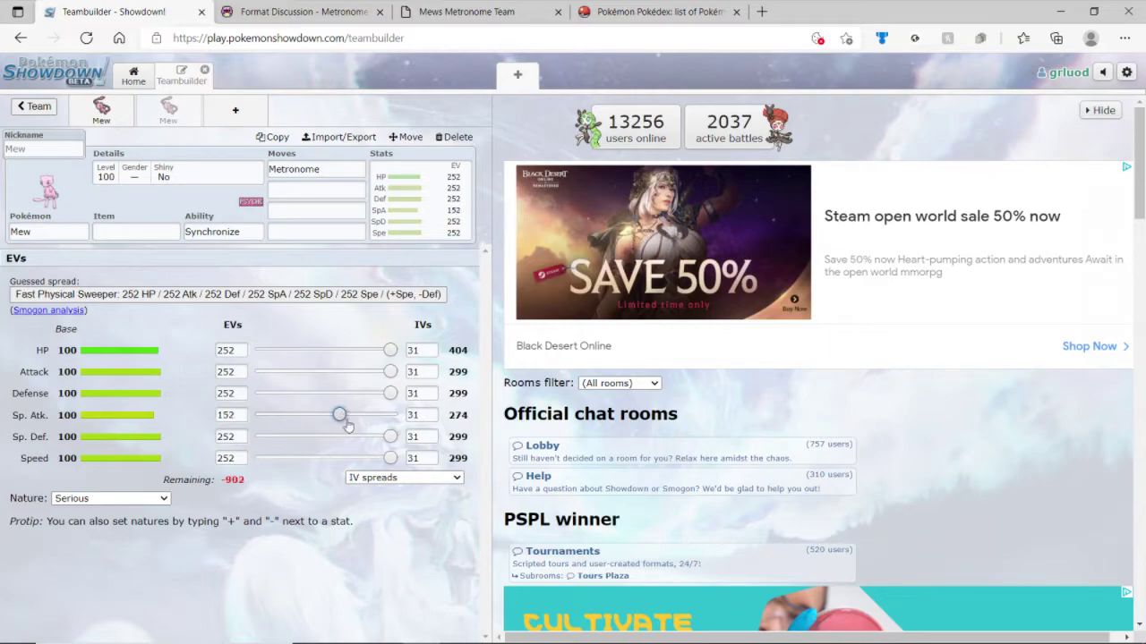
{"action": "double_click", "coordinate": [237, 419]}
{"action": "type", "text": "252"}
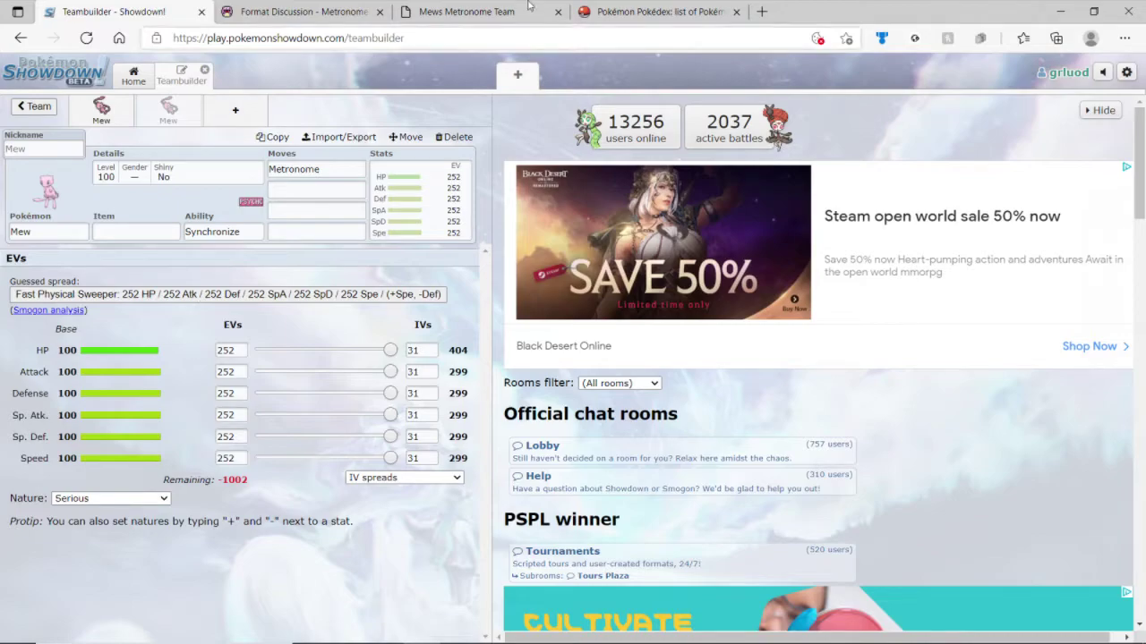
Review the Mews Metronome Team paste and the thread's Sample Teams, and return to the Teambuilder.
{"action": "left_click", "coordinate": [614, 9]}
{"action": "left_click", "coordinate": [466, 12]}
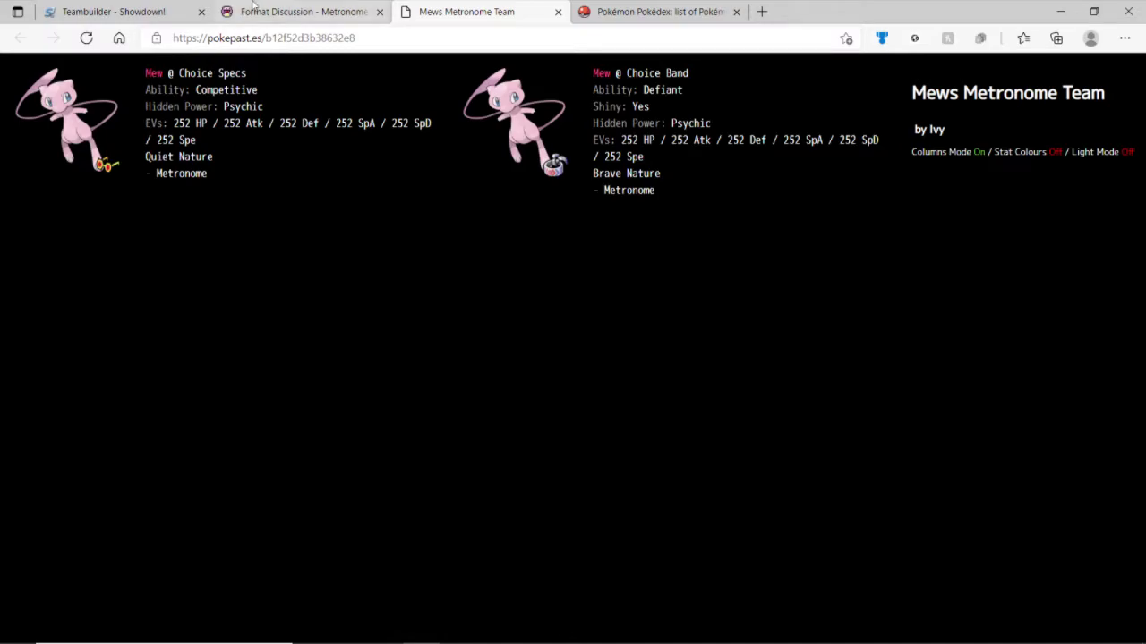
{"action": "left_click", "coordinate": [251, 9]}
{"action": "left_click", "coordinate": [434, 7]}
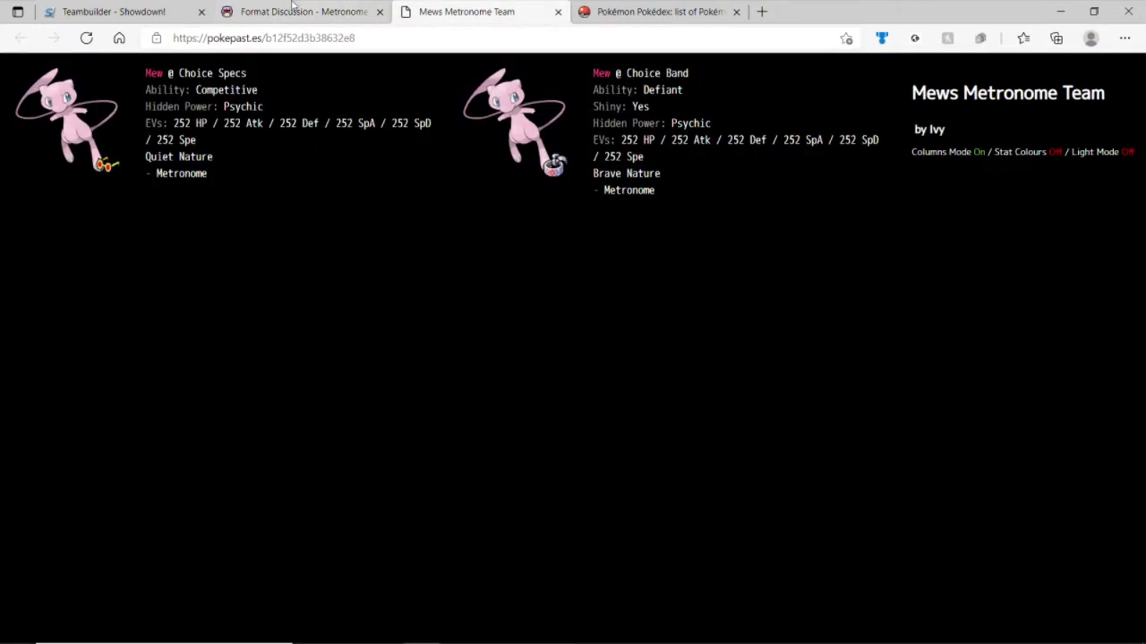
{"action": "left_click", "coordinate": [293, 12]}
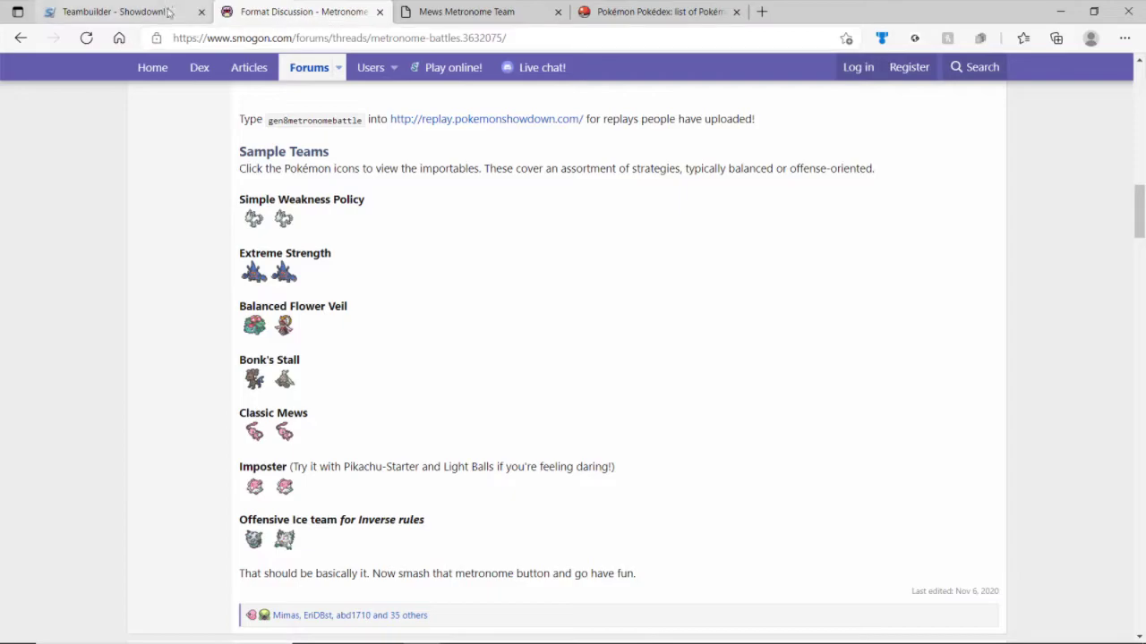
{"action": "left_click", "coordinate": [113, 12]}
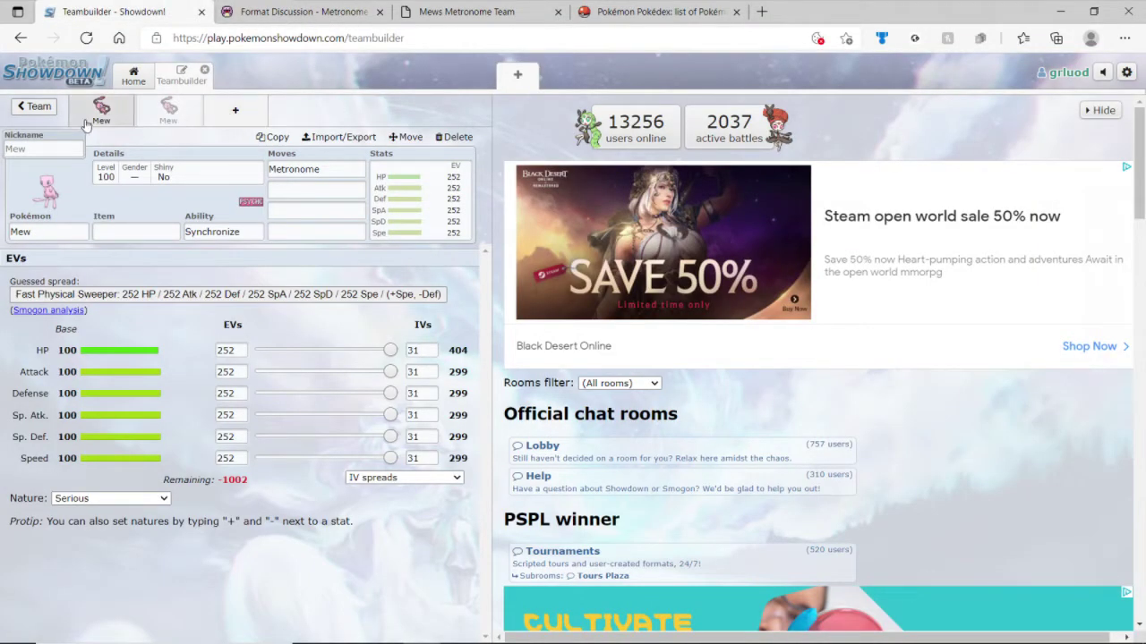
Delete both Mew from the team.
{"action": "left_click", "coordinate": [168, 112]}
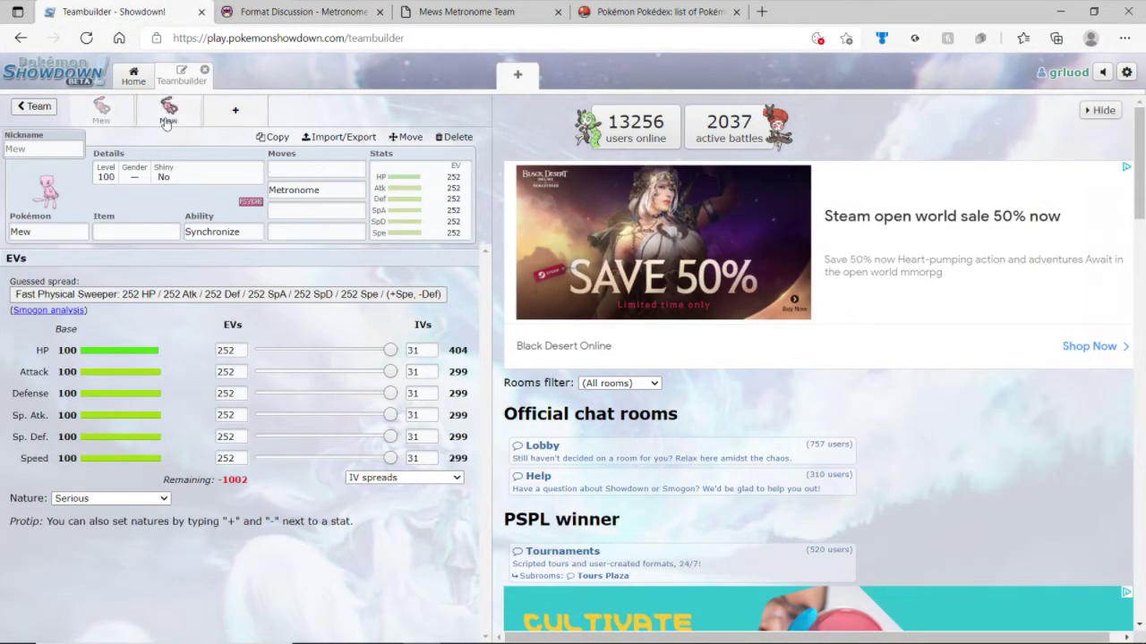
{"action": "left_click", "coordinate": [448, 137]}
{"action": "left_click", "coordinate": [101, 112]}
{"action": "left_click", "coordinate": [454, 136]}
Browse the list of available Pokémon and add Gliscor as the team's first Pokémon.
{"action": "scroll", "coordinate": [234, 347], "scroll_direction": "down", "scroll_amount": 3}
{"action": "scroll", "coordinate": [231, 351], "scroll_direction": "down", "scroll_amount": 3}
{"action": "scroll", "coordinate": [209, 352], "scroll_direction": "down", "scroll_amount": 1}
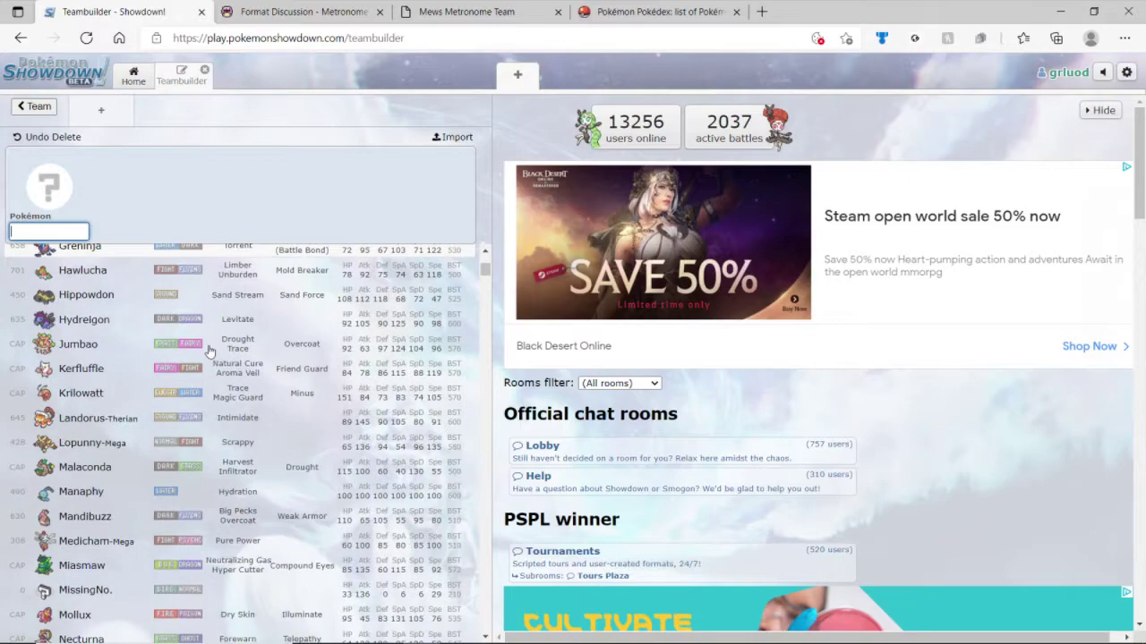
{"action": "scroll", "coordinate": [135, 384], "scroll_direction": "up", "scroll_amount": 1}
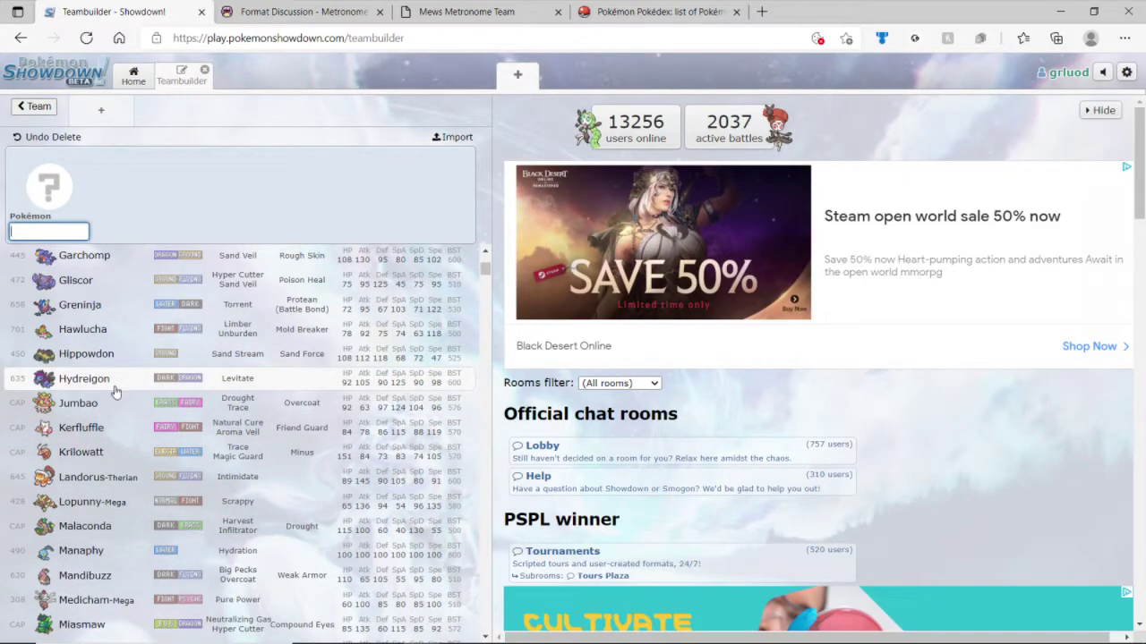
{"action": "scroll", "coordinate": [113, 407], "scroll_direction": "up", "scroll_amount": 1}
{"action": "scroll", "coordinate": [113, 420], "scroll_direction": "up", "scroll_amount": 3}
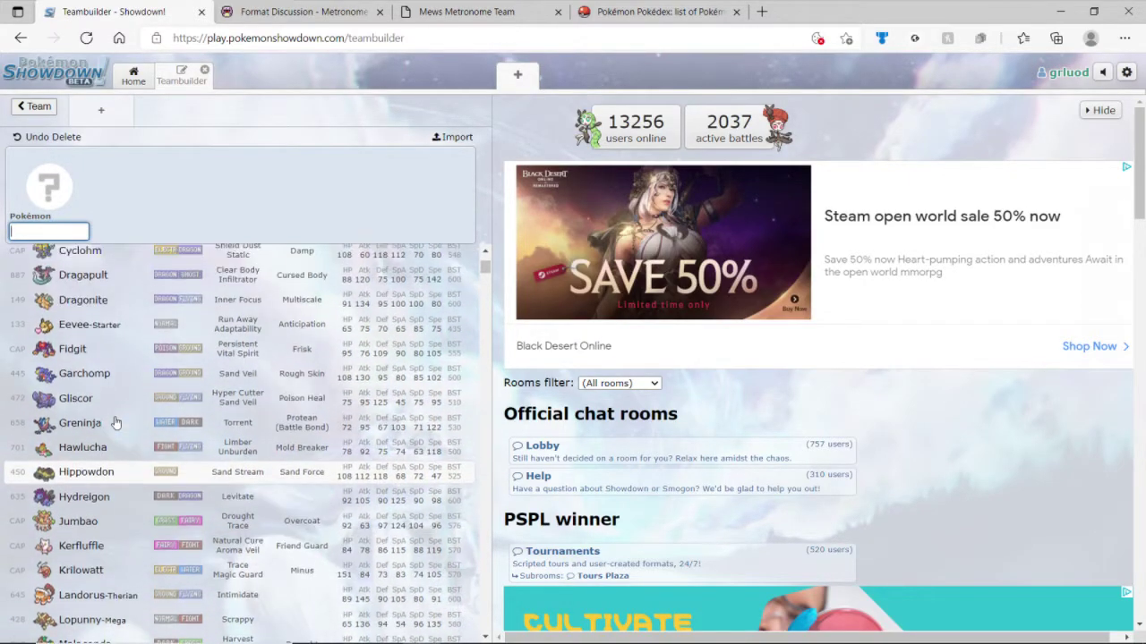
{"action": "type", "text": "gli"}
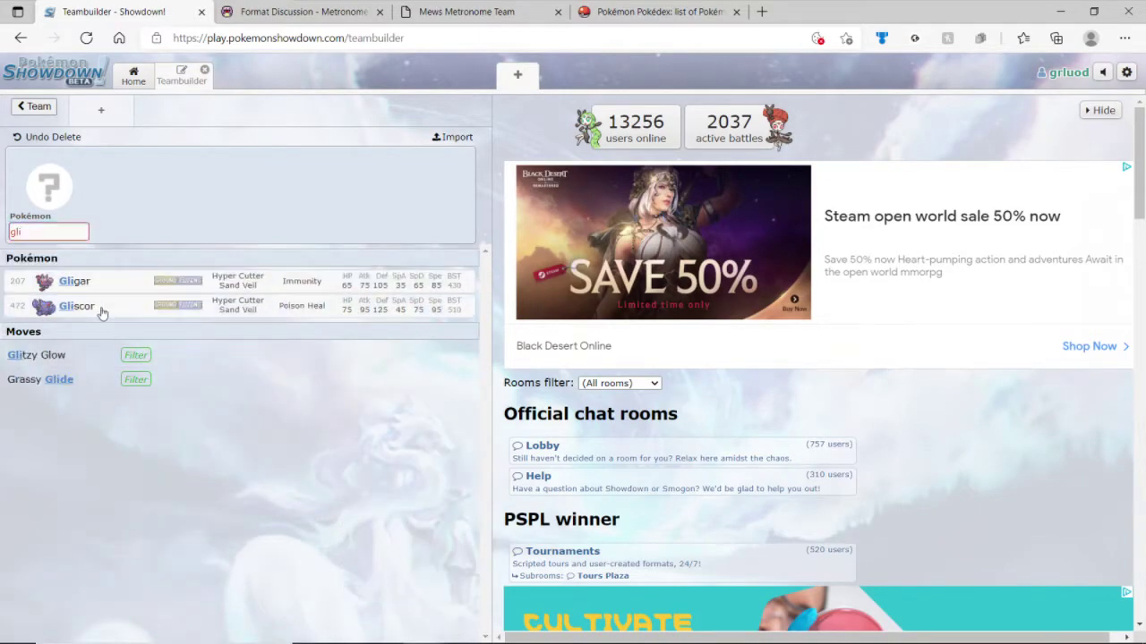
{"action": "left_click", "coordinate": [99, 306]}
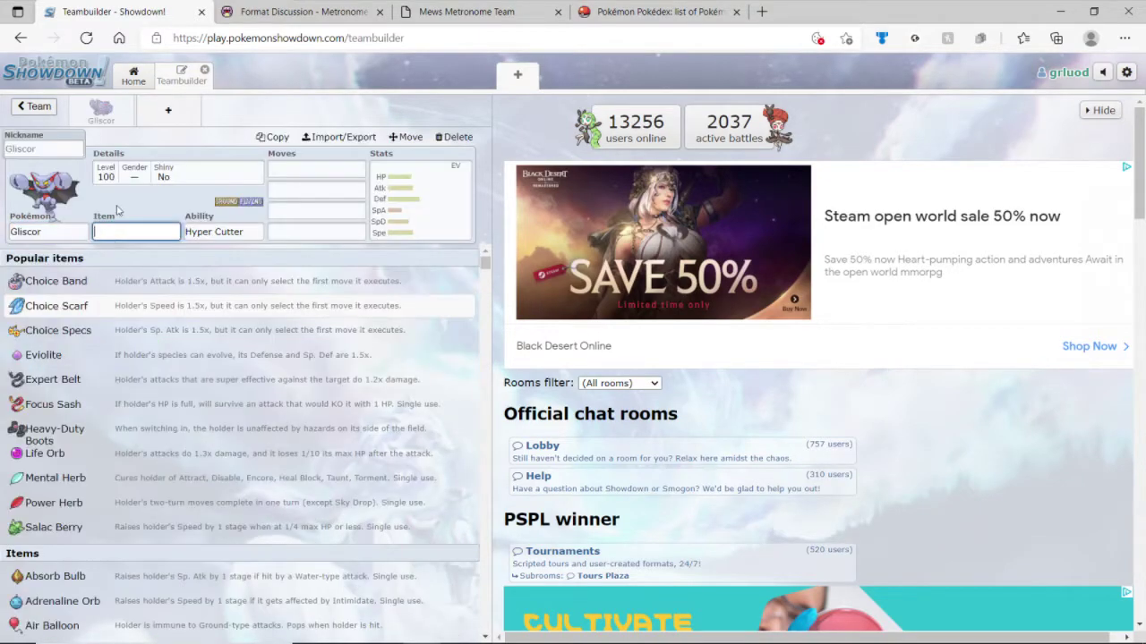
Add MissingNo. as the team's second Pokémon.
{"action": "left_click", "coordinate": [165, 119]}
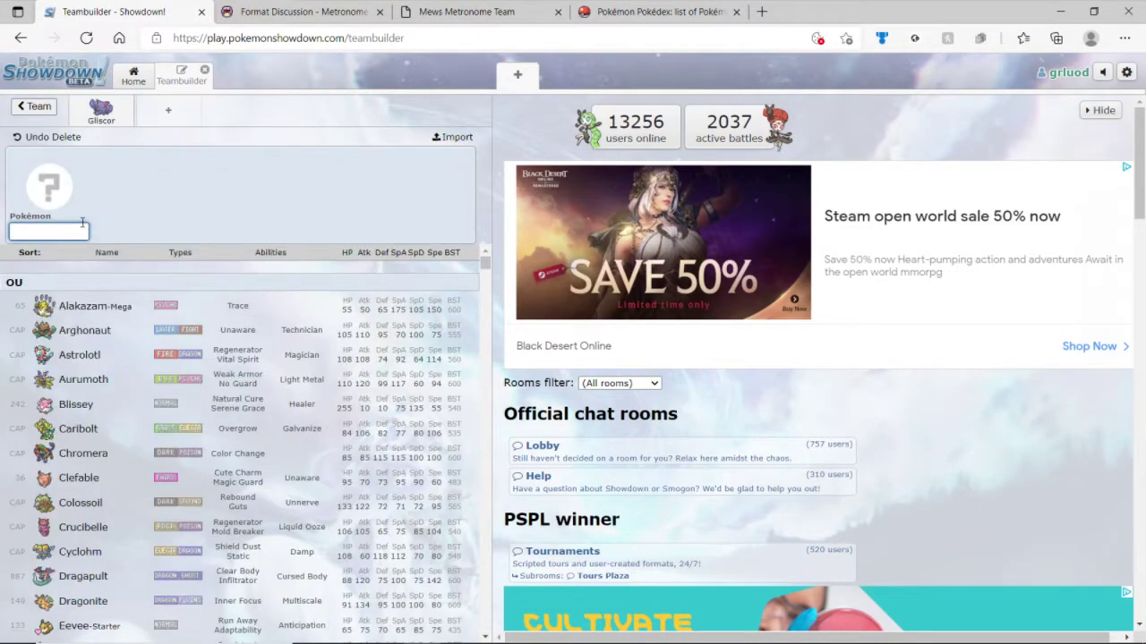
{"action": "type", "text": "mis"}
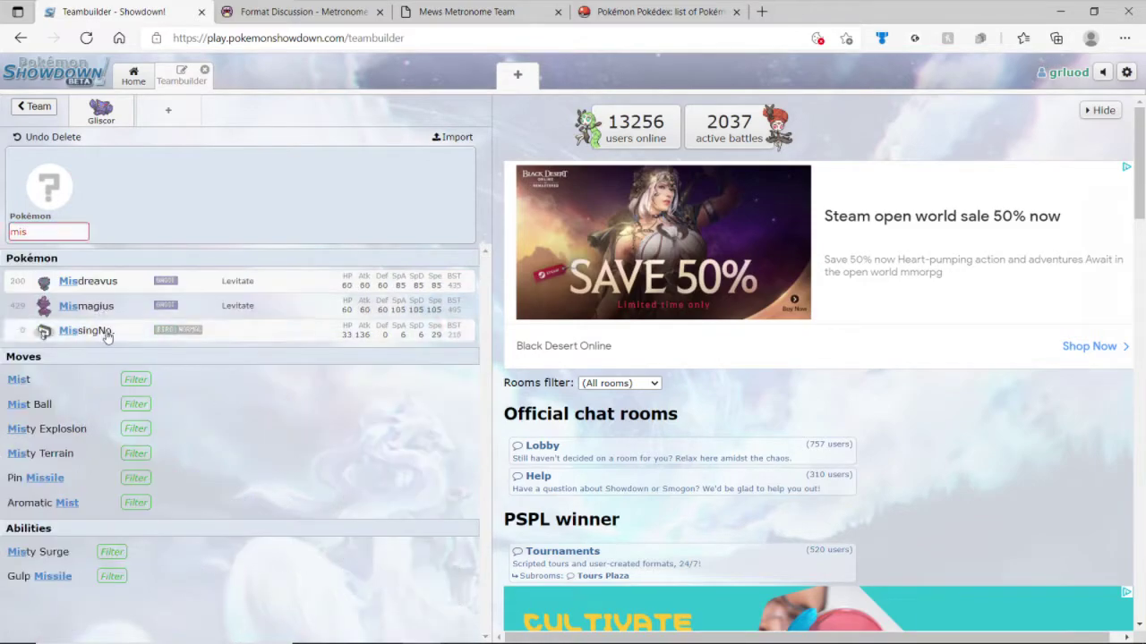
{"action": "left_click", "coordinate": [105, 329]}
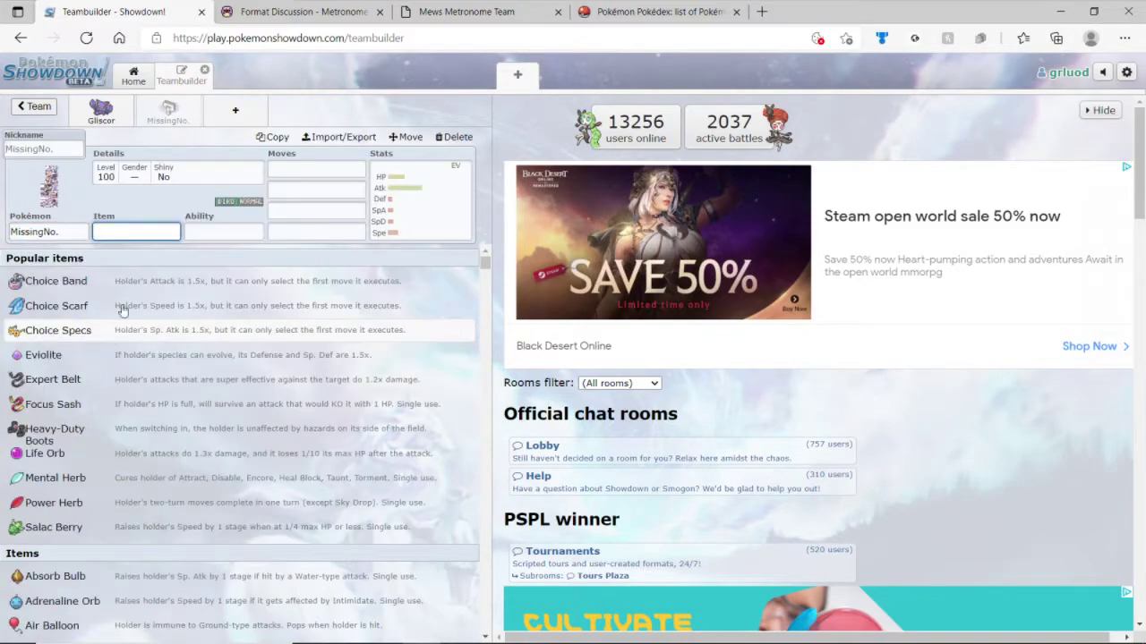
Set Gliscor's ability to Lightning Rod.
{"action": "left_click", "coordinate": [102, 112]}
{"action": "left_click", "coordinate": [224, 231]}
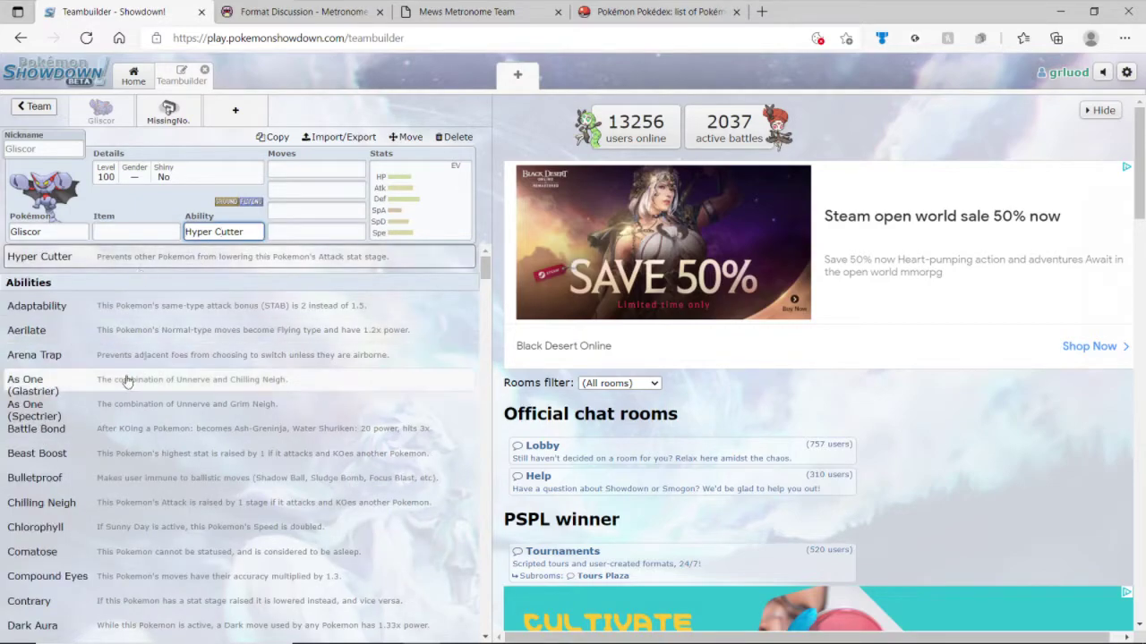
{"action": "scroll", "coordinate": [126, 385], "scroll_direction": "down", "scroll_amount": 6}
{"action": "scroll", "coordinate": [126, 391], "scroll_direction": "down", "scroll_amount": 6}
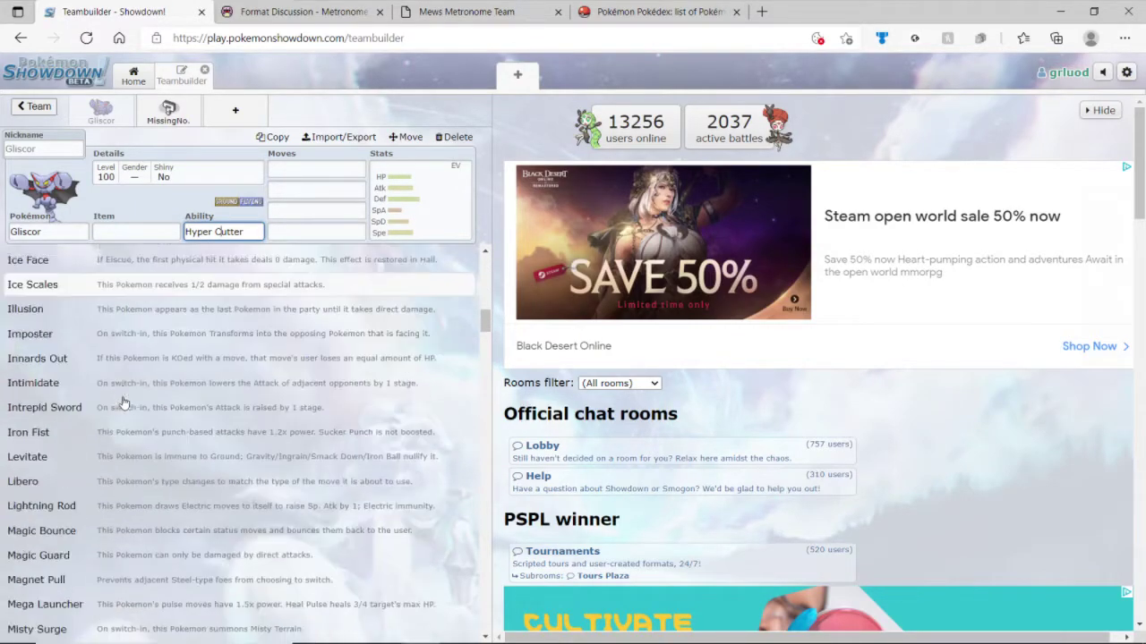
{"action": "scroll", "coordinate": [120, 402], "scroll_direction": "down", "scroll_amount": 2}
{"action": "scroll", "coordinate": [115, 396], "scroll_direction": "up", "scroll_amount": 1}
{"action": "left_click", "coordinate": [101, 391]}
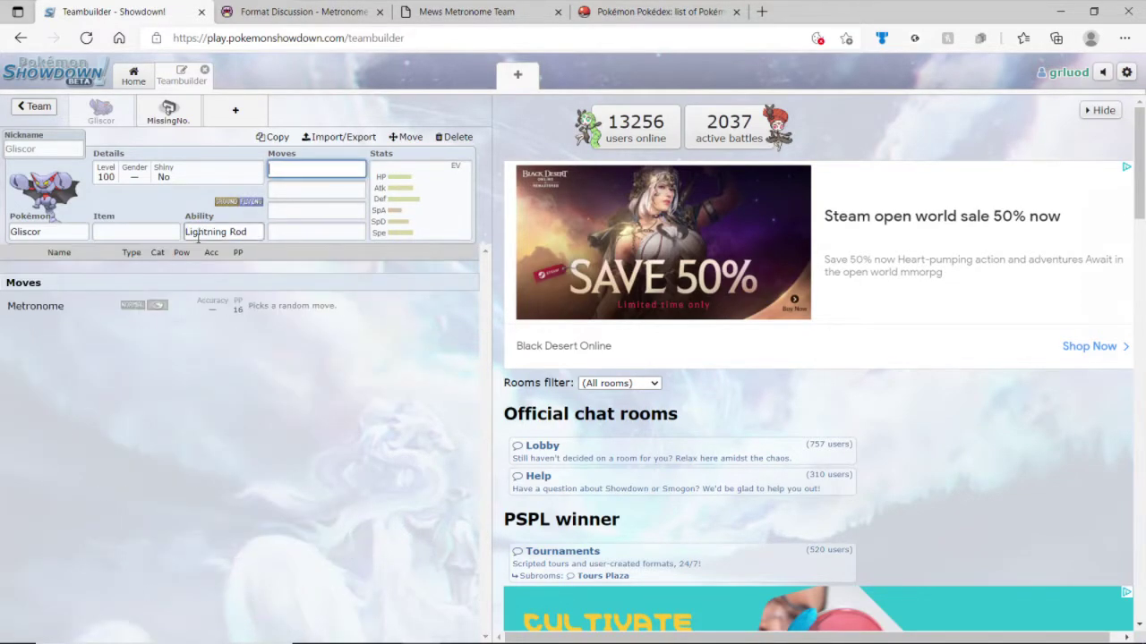
Try Adaptability as Gliscor's ability, and return it to Lightning Rod.
{"action": "left_click", "coordinate": [188, 232]}
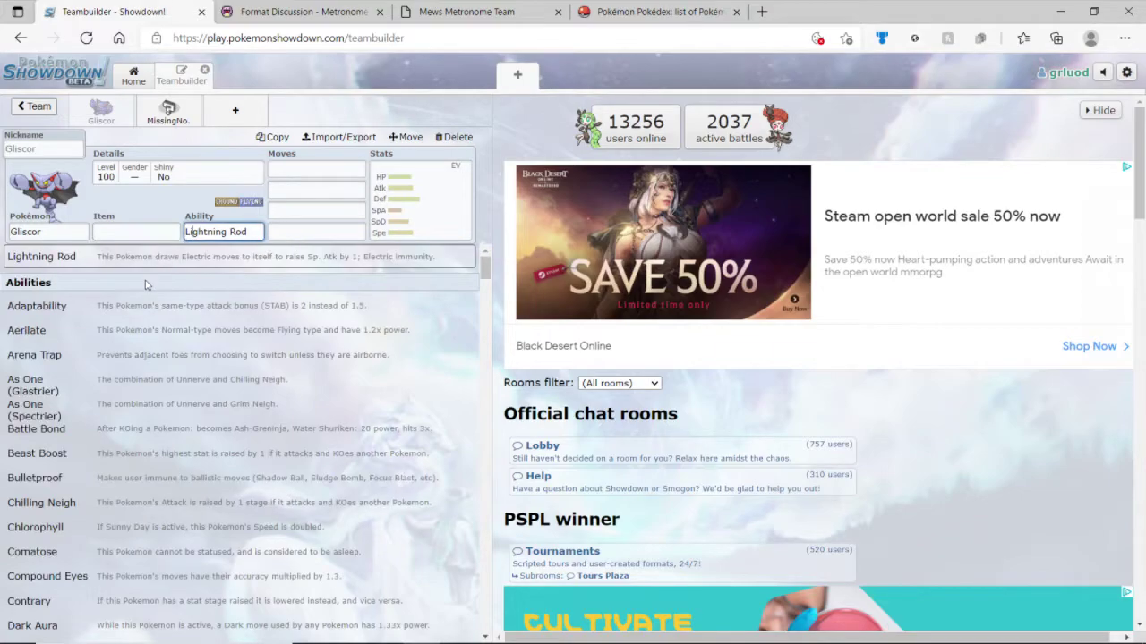
{"action": "left_click", "coordinate": [83, 306]}
{"action": "left_click", "coordinate": [189, 232]}
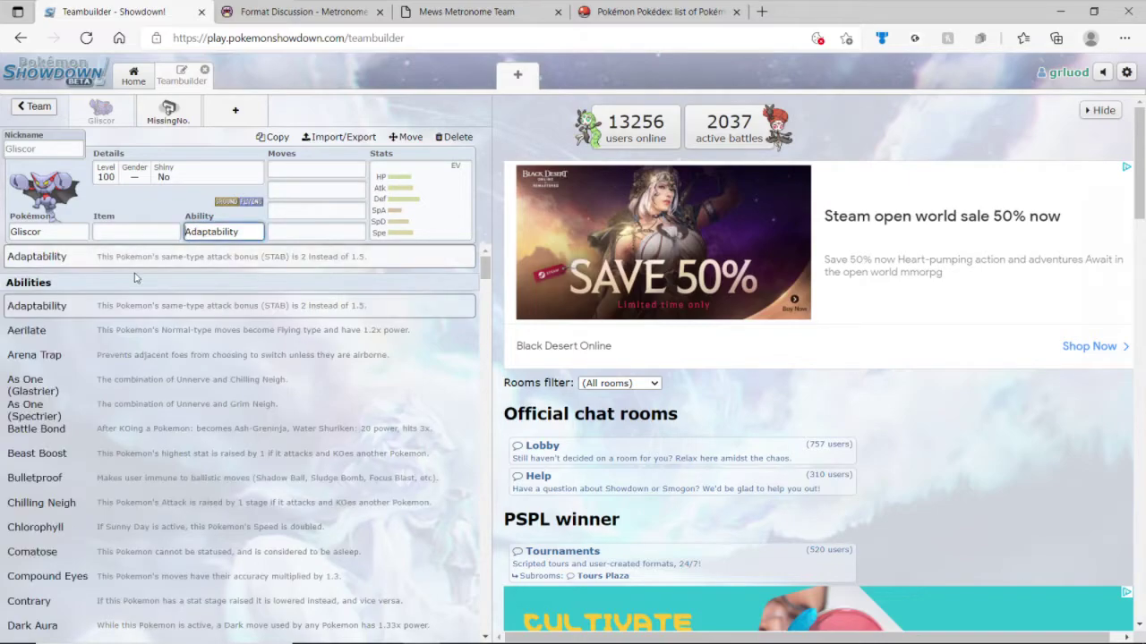
{"action": "double_click", "coordinate": [190, 232]}
{"action": "type", "text": "lightnig"}
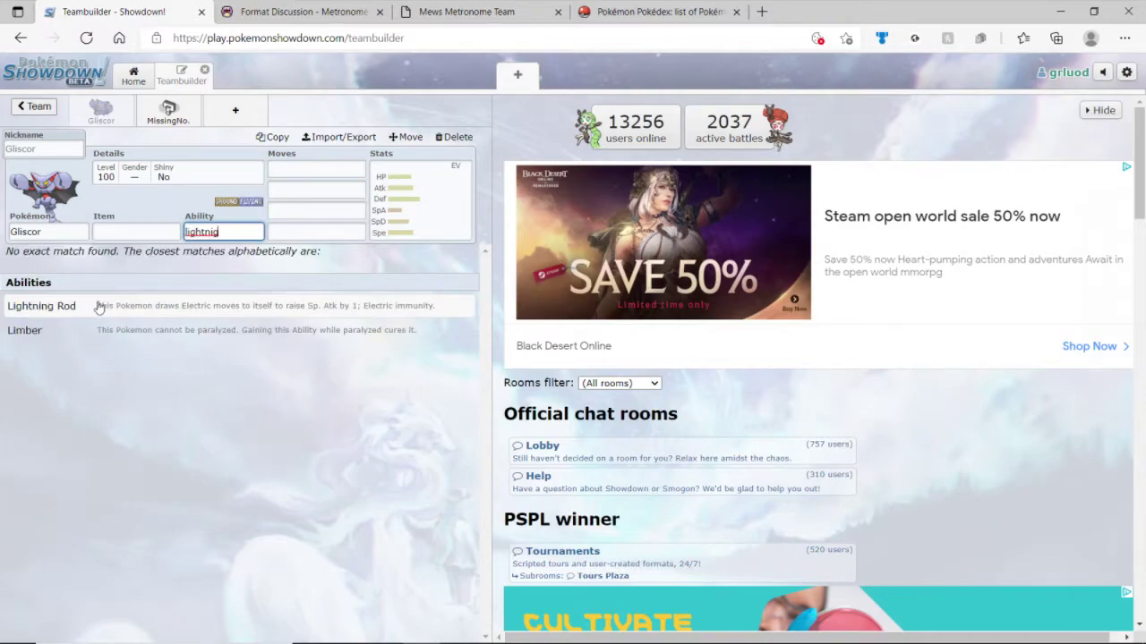
{"action": "left_click", "coordinate": [95, 309]}
Give Gliscor a Lum Berry as its held item.
{"action": "left_click", "coordinate": [130, 233]}
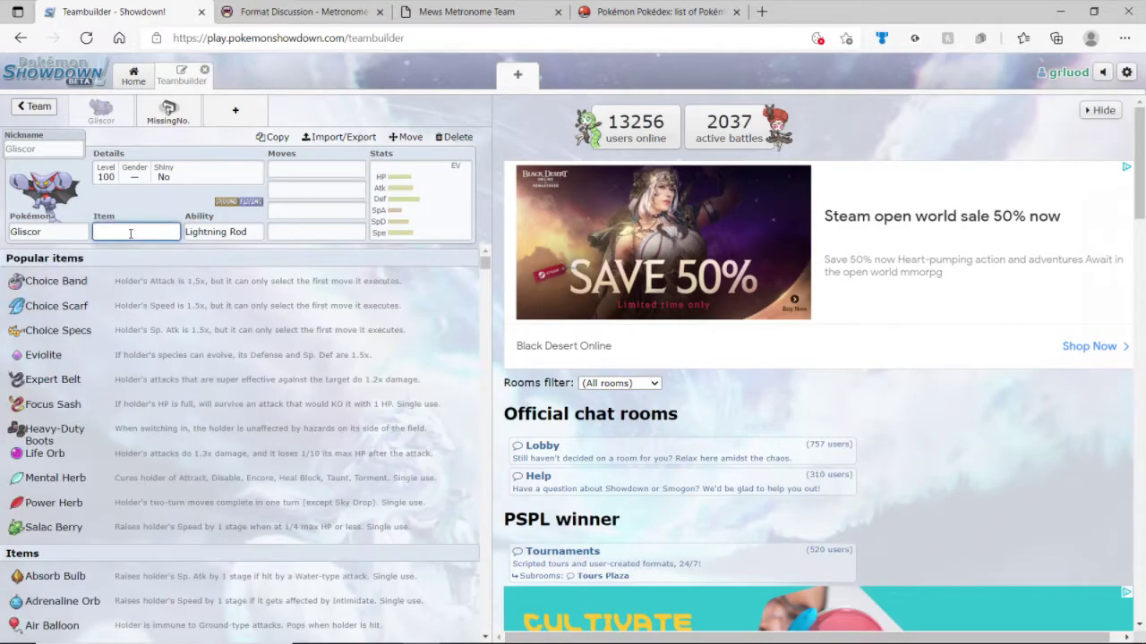
{"action": "type", "text": "ky"}
{"action": "key", "text": "BackSpace"}
{"action": "key", "text": "BackSpace"}
{"action": "key", "text": "BackSpace"}
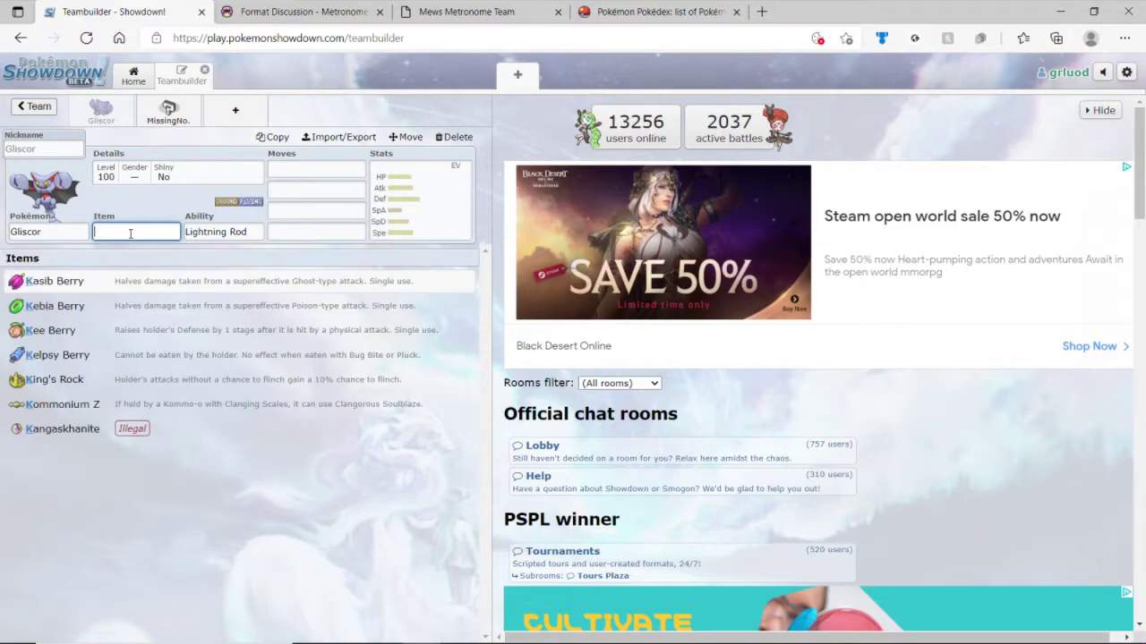
{"action": "type", "text": "lum"}
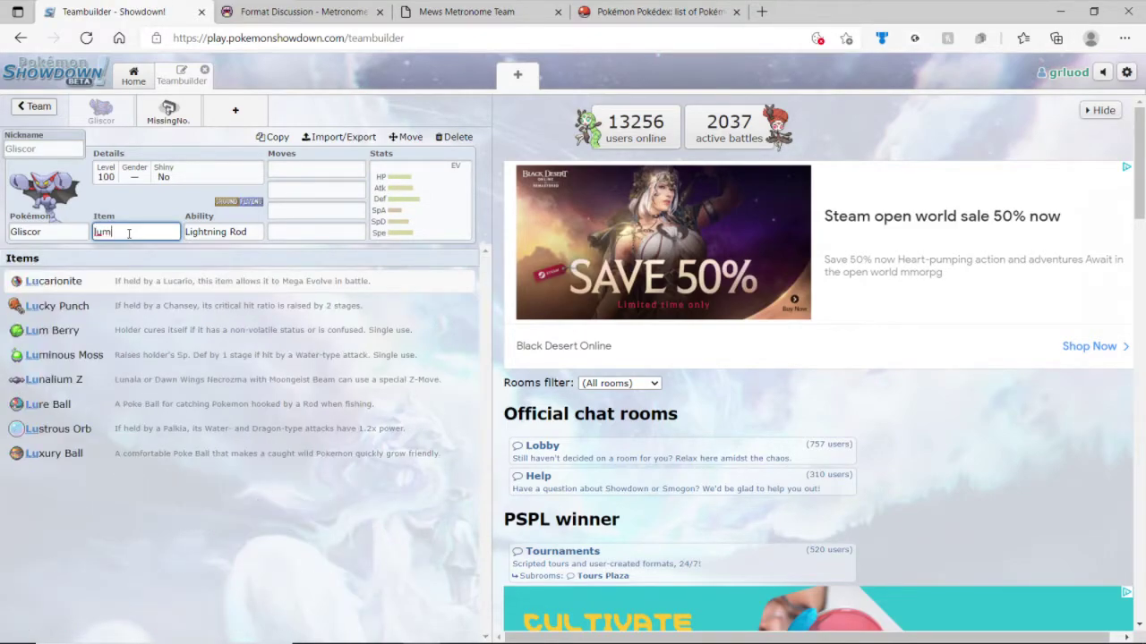
{"action": "left_click", "coordinate": [102, 284]}
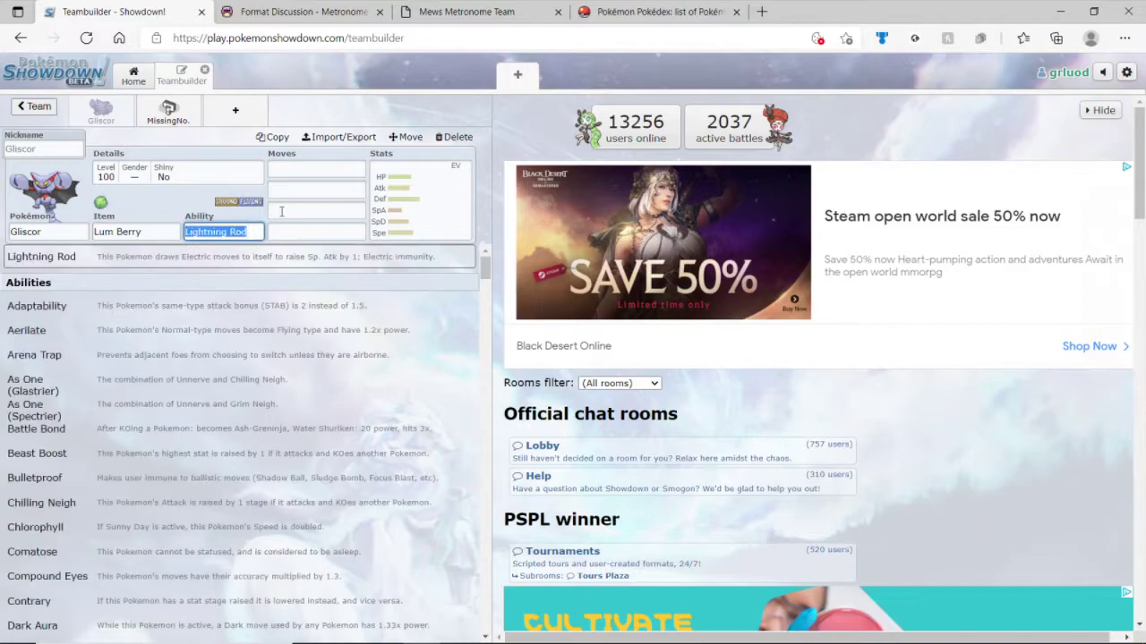
Add Metronome to Gliscor's second move slot.
{"action": "left_click", "coordinate": [306, 189]}
{"action": "type", "text": "m"}
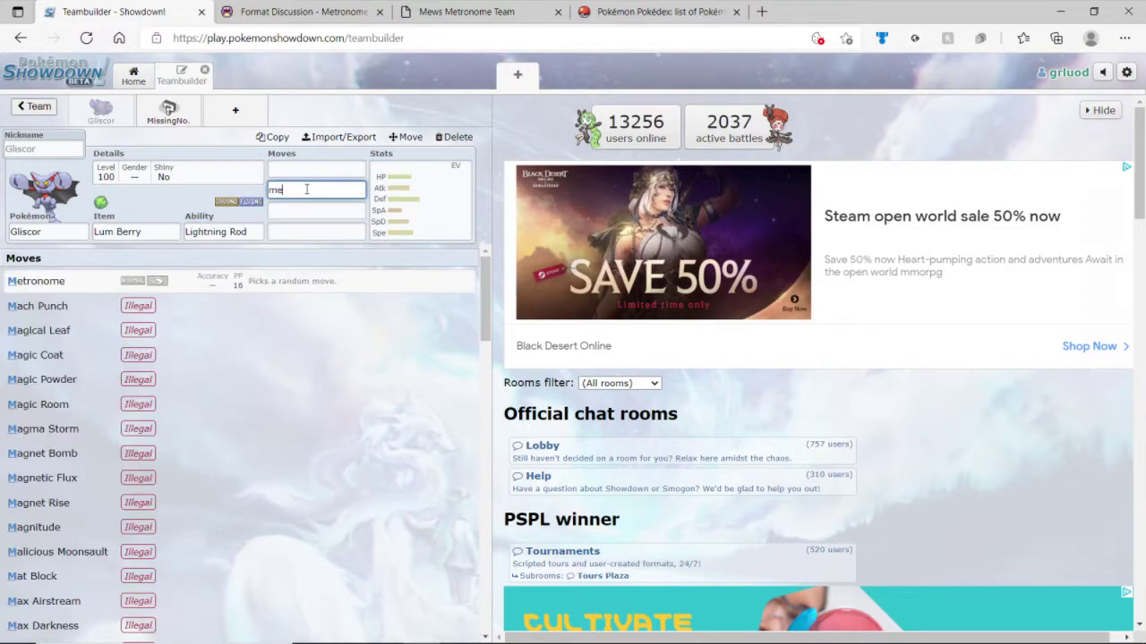
{"action": "type", "text": "e"}
{"action": "key", "text": "Return"}
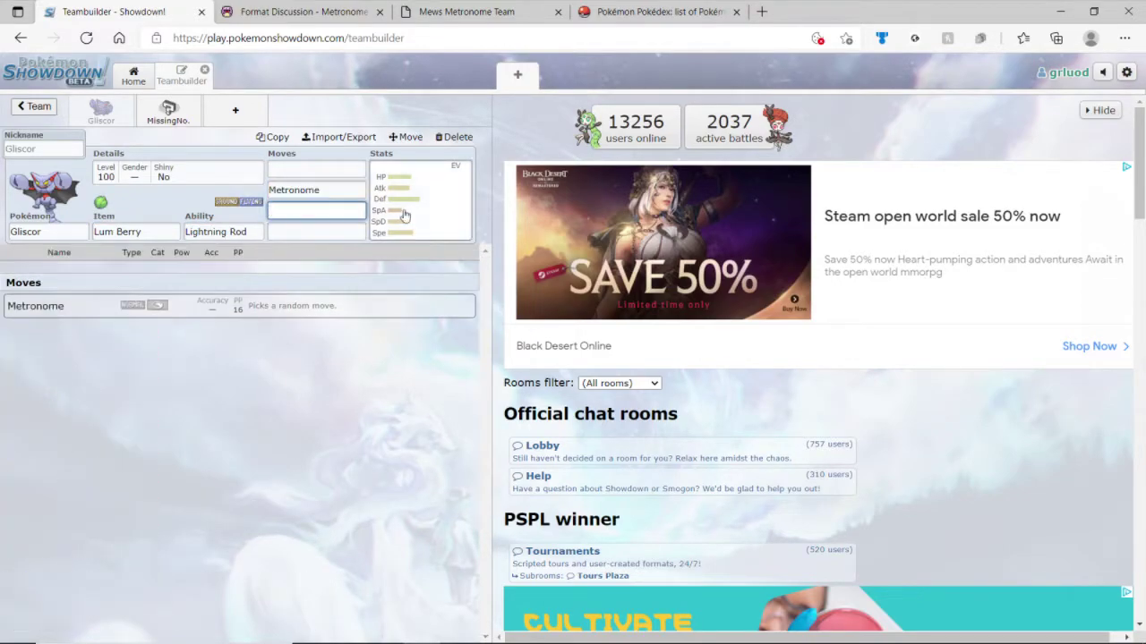
Set Gliscor's HP, Attack, Defense, Sp. Atk., Sp. Def. and Speed EVs to 252 each.
{"action": "left_click", "coordinate": [403, 216]}
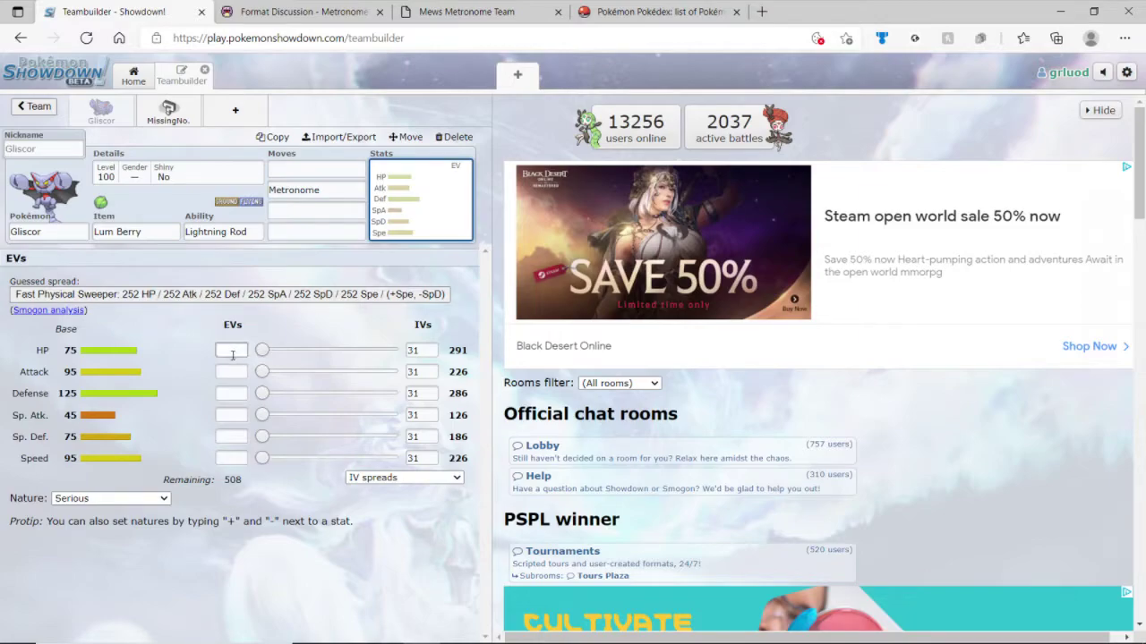
{"action": "left_click", "coordinate": [232, 350]}
{"action": "type", "text": "252"}
{"action": "left_click", "coordinate": [234, 369]}
{"action": "type", "text": "252"}
{"action": "left_click", "coordinate": [231, 394]}
{"action": "type", "text": "252"}
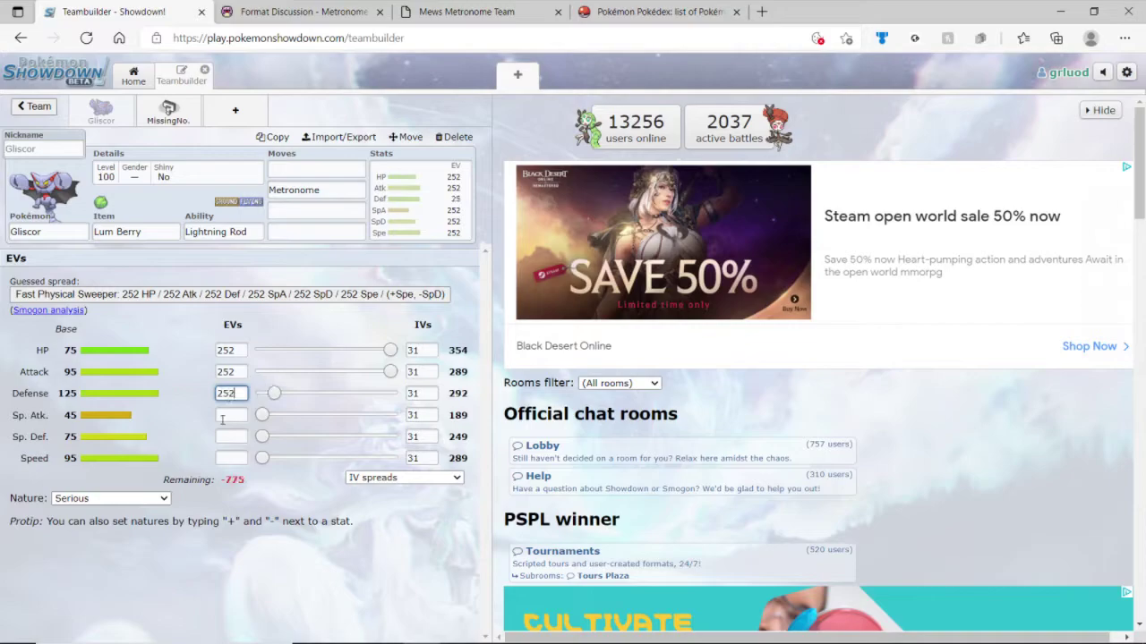
{"action": "left_click", "coordinate": [224, 416]}
{"action": "type", "text": "252"}
{"action": "left_click", "coordinate": [231, 437]}
{"action": "type", "text": "252"}
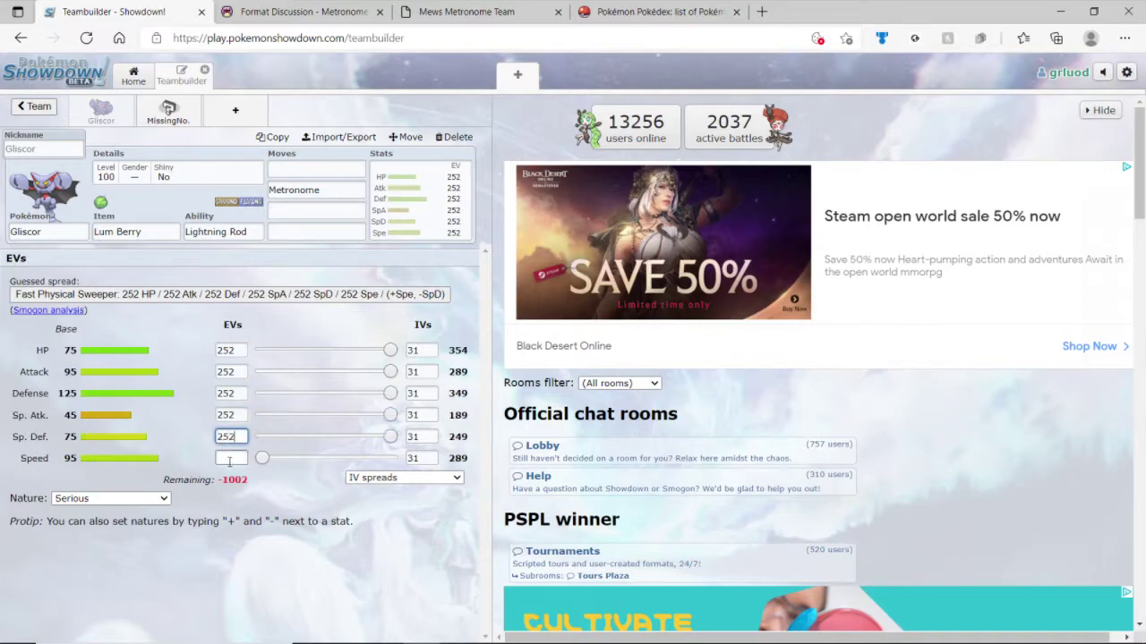
{"action": "left_click", "coordinate": [229, 460]}
{"action": "type", "text": "252"}
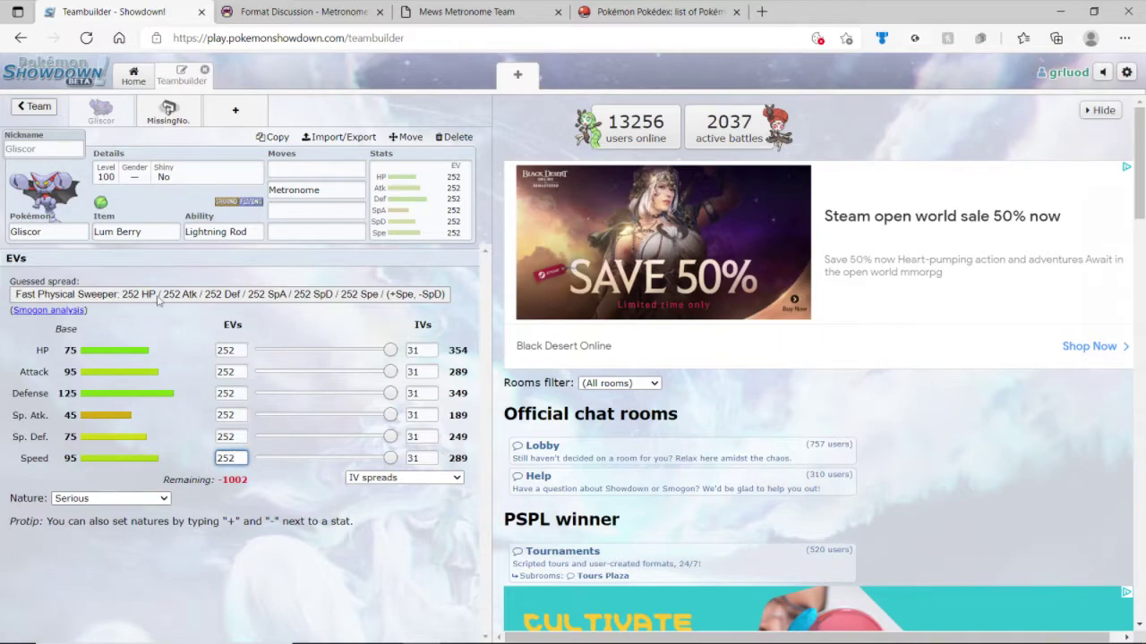
Give MissingNo. a Life Orb as its held item.
{"action": "left_click", "coordinate": [168, 112]}
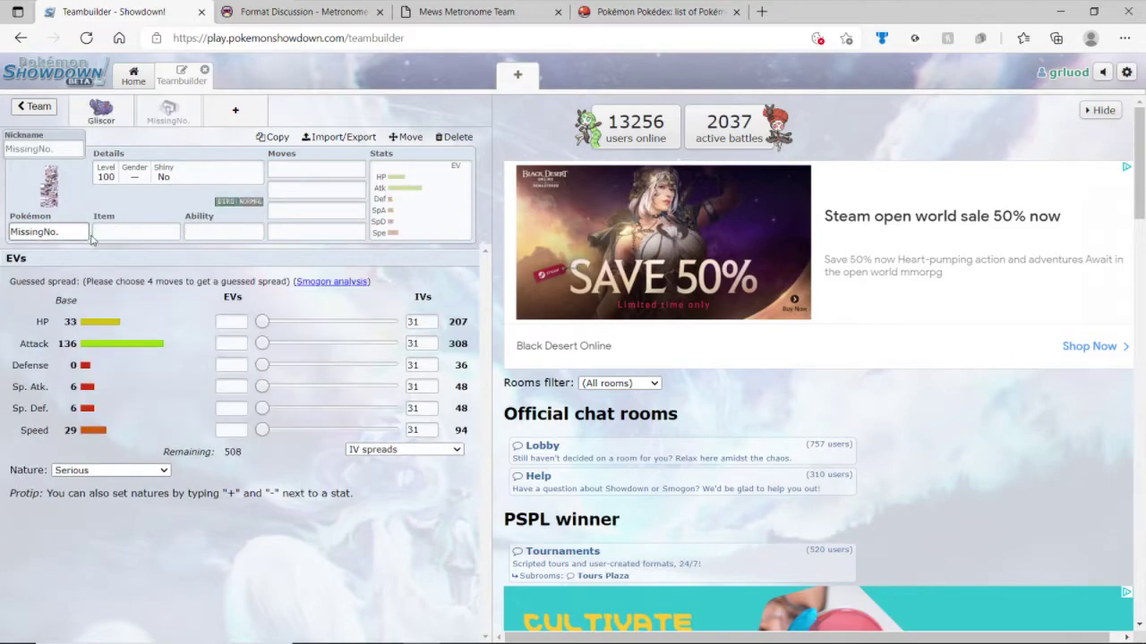
{"action": "left_click", "coordinate": [102, 231]}
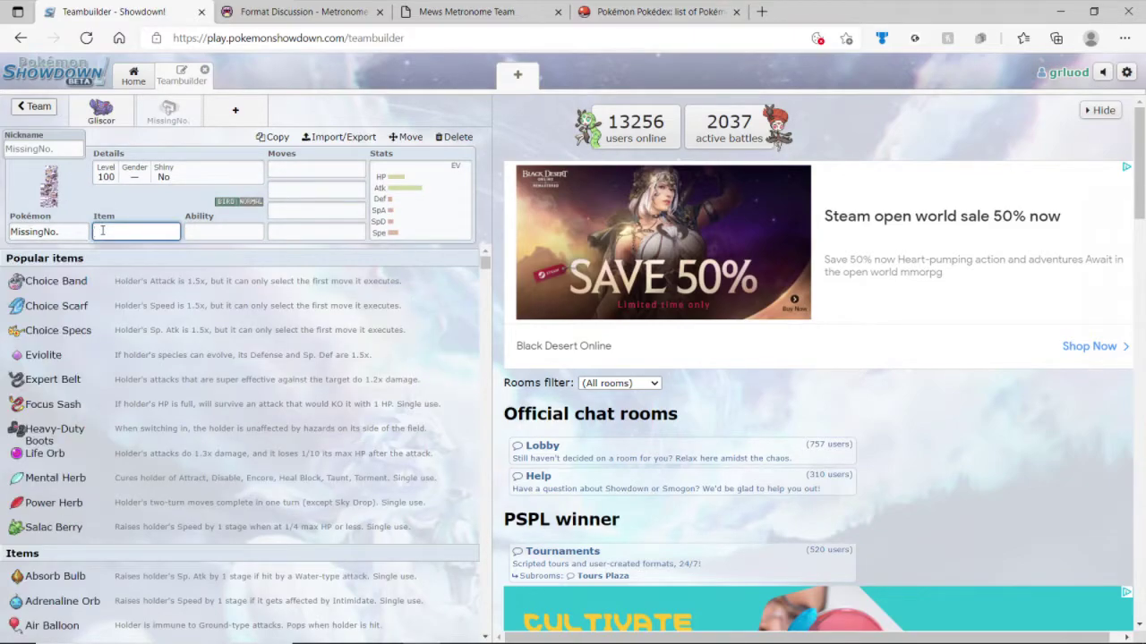
{"action": "type", "text": "life"}
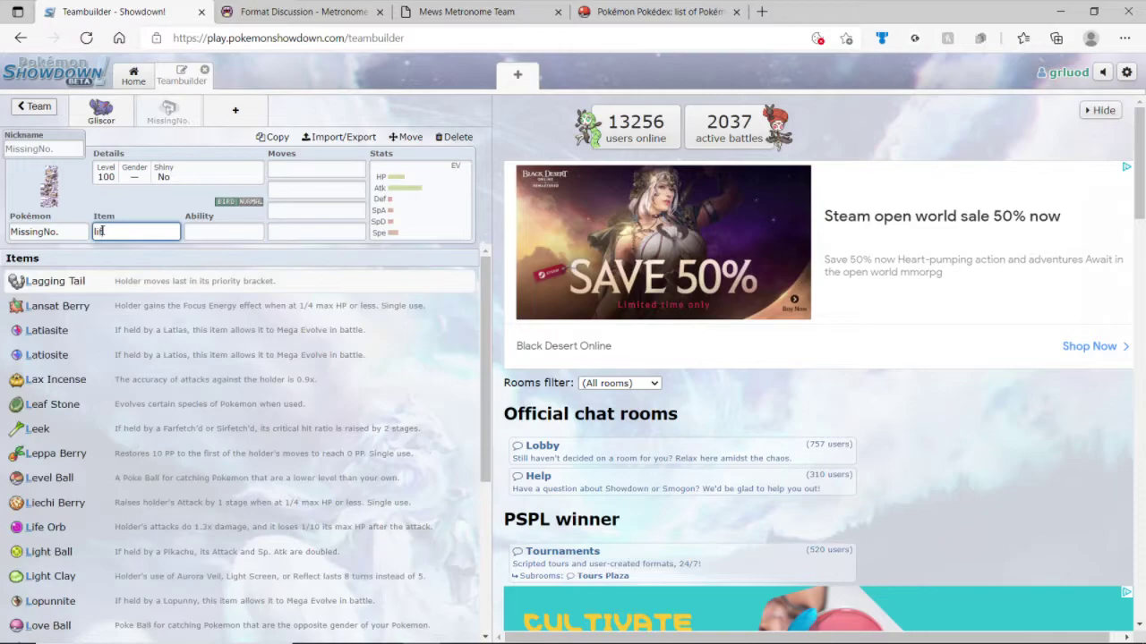
{"action": "left_click", "coordinate": [116, 282]}
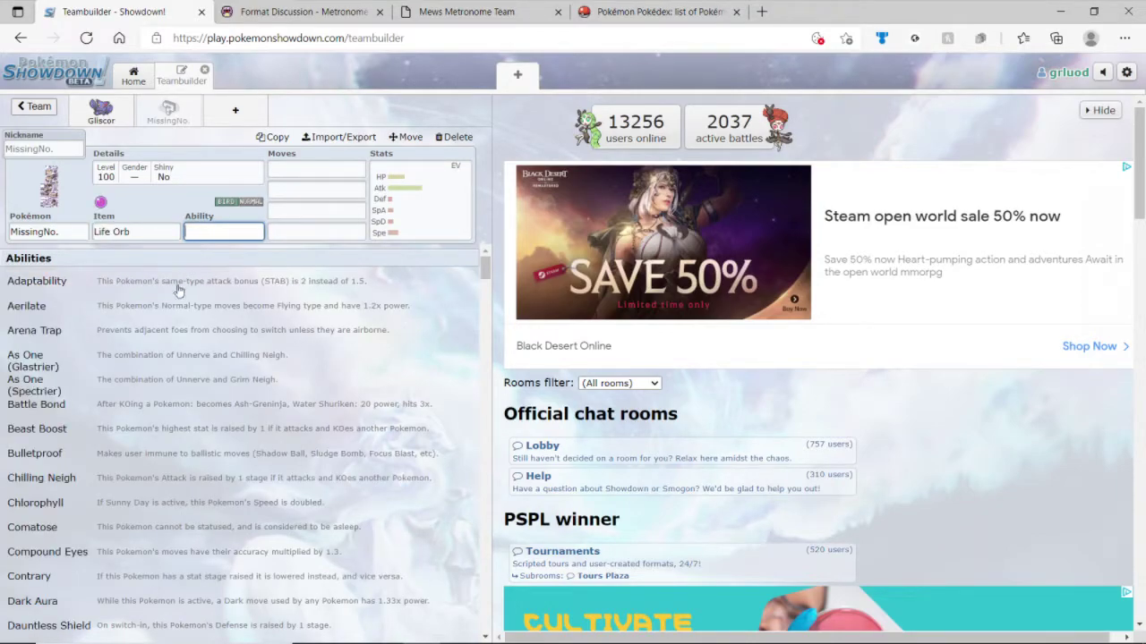
Set MissingNo.'s ability to Hustle and add Metronome as its first move.
{"action": "scroll", "coordinate": [157, 349], "scroll_direction": "down", "scroll_amount": 3}
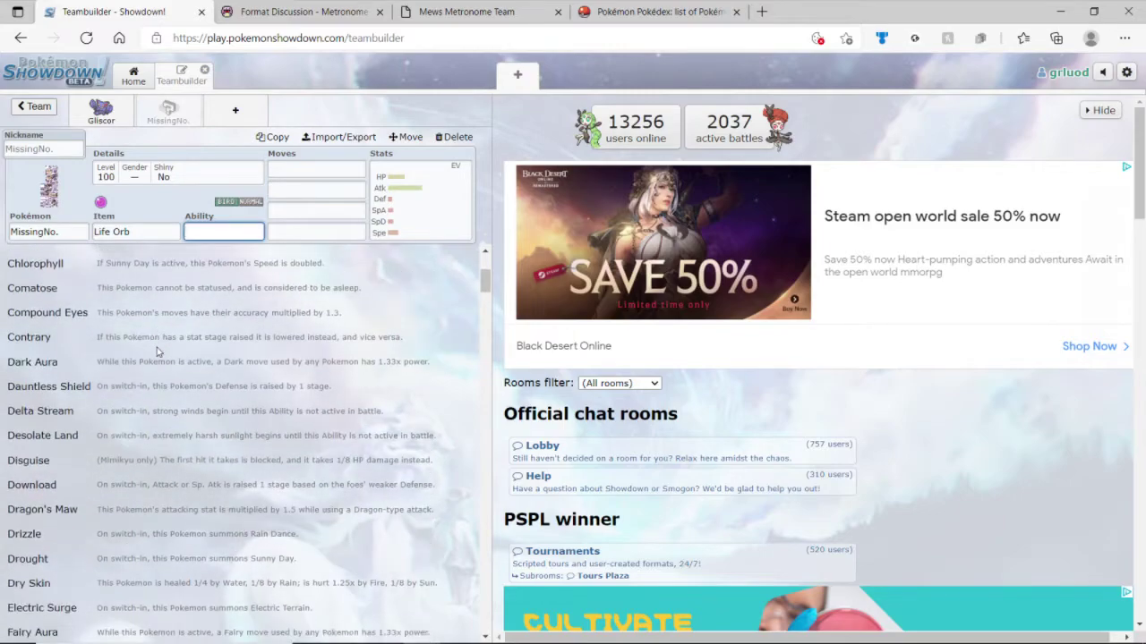
{"action": "scroll", "coordinate": [157, 354], "scroll_direction": "down", "scroll_amount": 3}
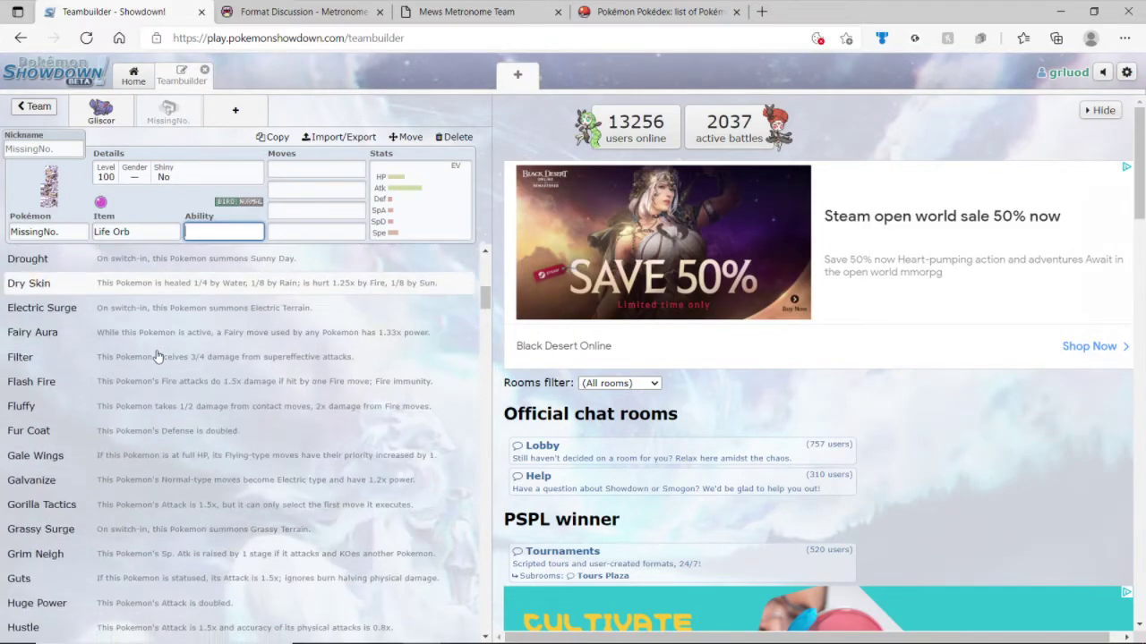
{"action": "scroll", "coordinate": [157, 358], "scroll_direction": "down", "scroll_amount": 2}
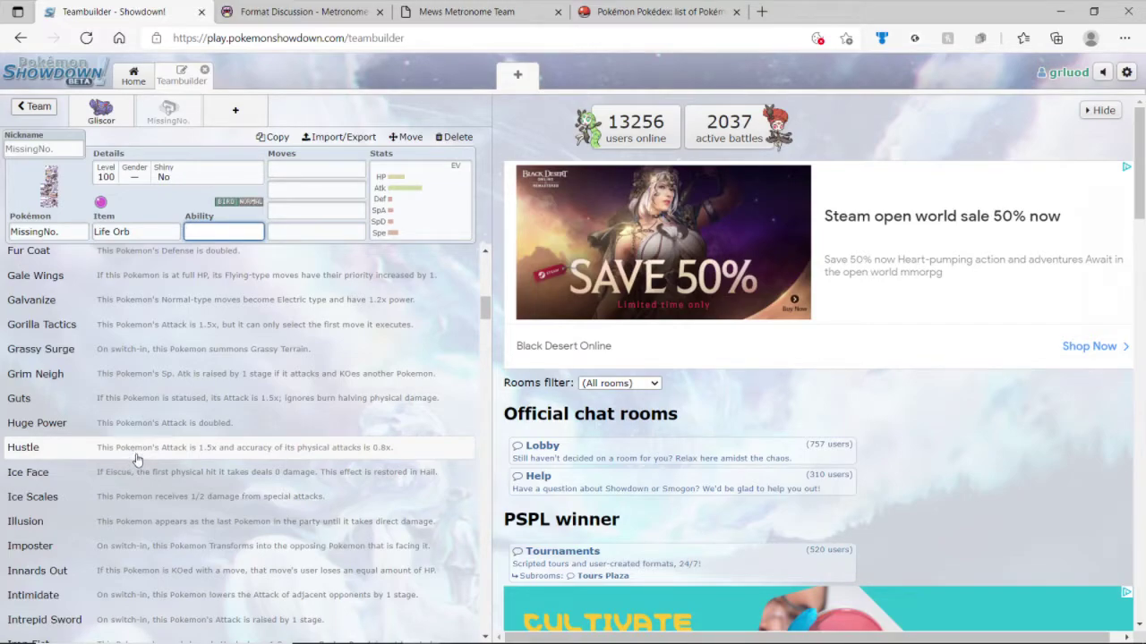
{"action": "left_click", "coordinate": [134, 459]}
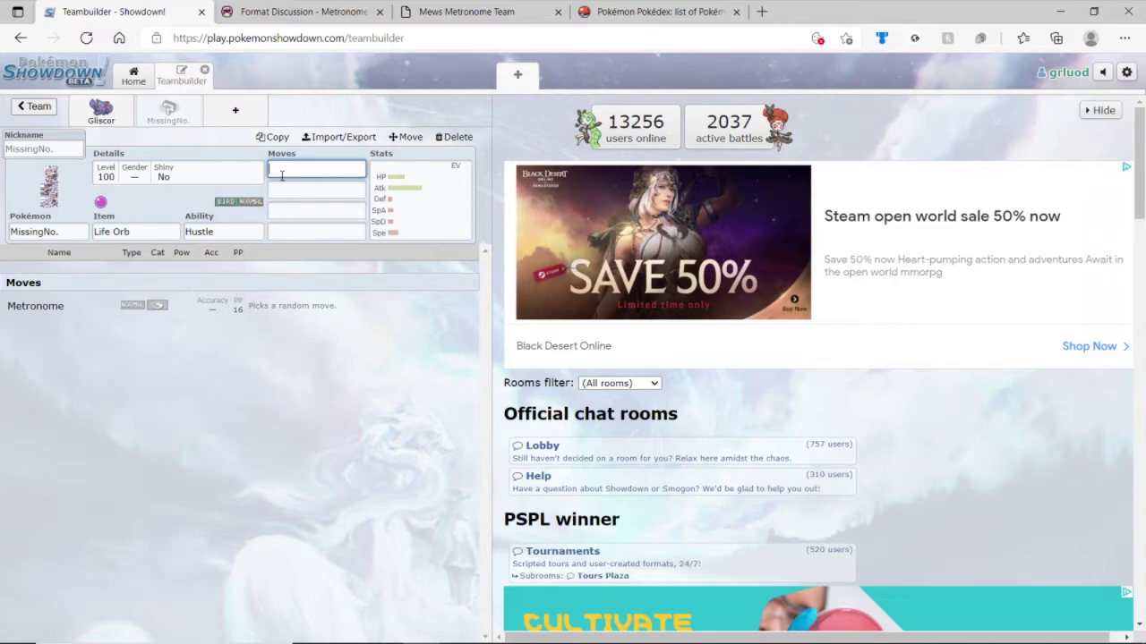
{"action": "type", "text": "me"}
{"action": "left_click", "coordinate": [70, 286]}
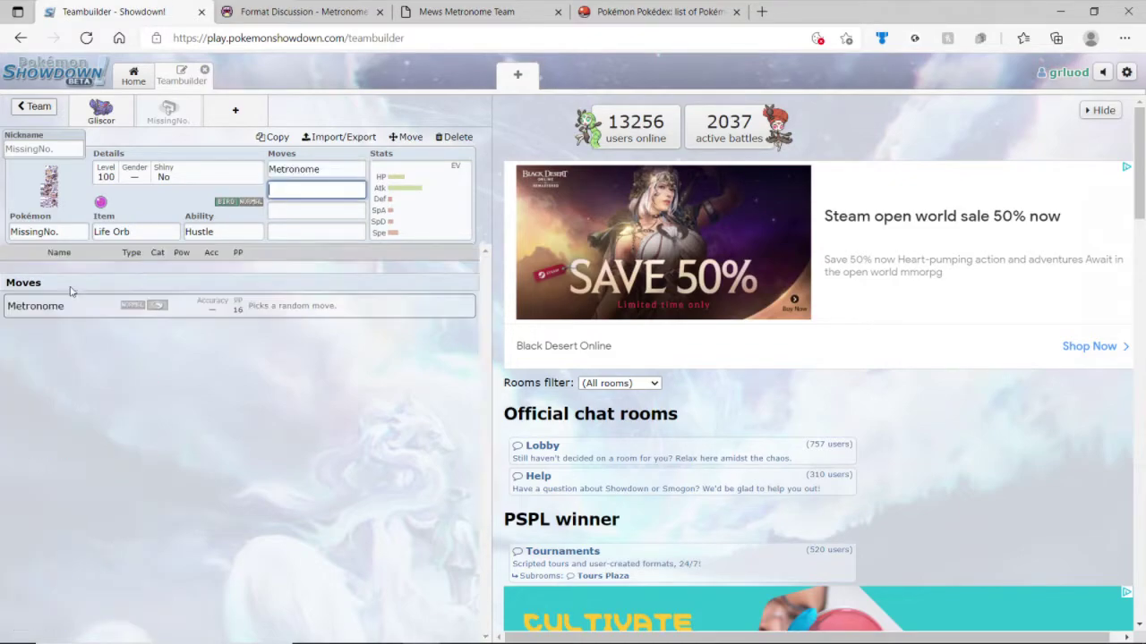
Set MissingNo.'s HP, Attack and Defense EVs to 252, and apply the guessed Bulky Physical Sweeper spread with 252 in every stat, +Atk and -Def.
{"action": "left_click", "coordinate": [414, 204]}
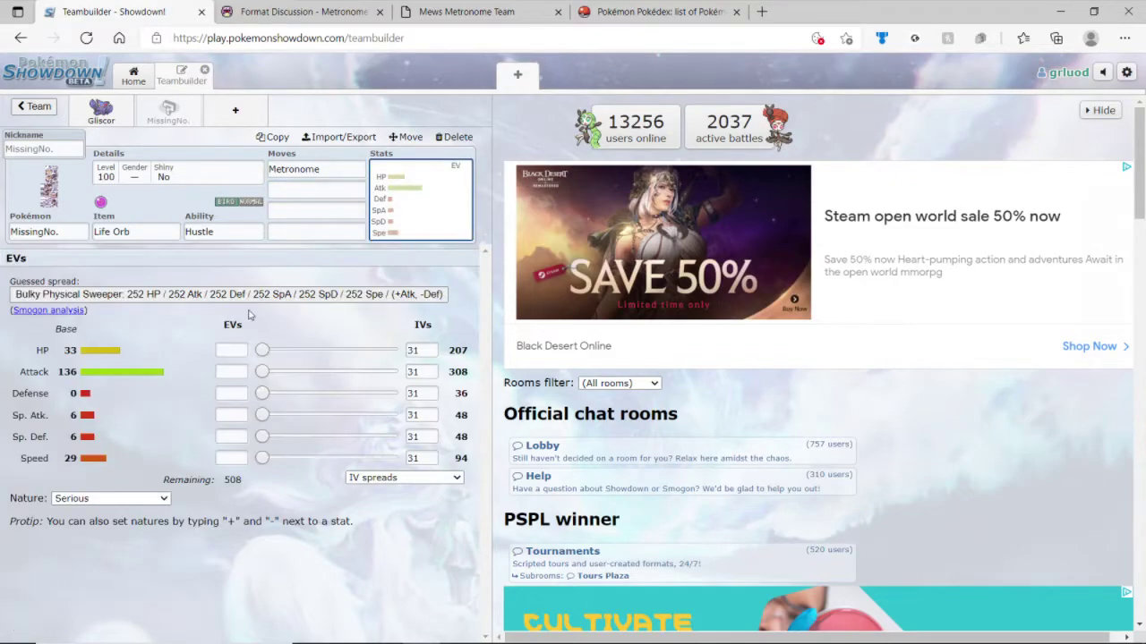
{"action": "left_click_drag", "start_coordinate": [259, 349], "coordinate": [390, 349]}
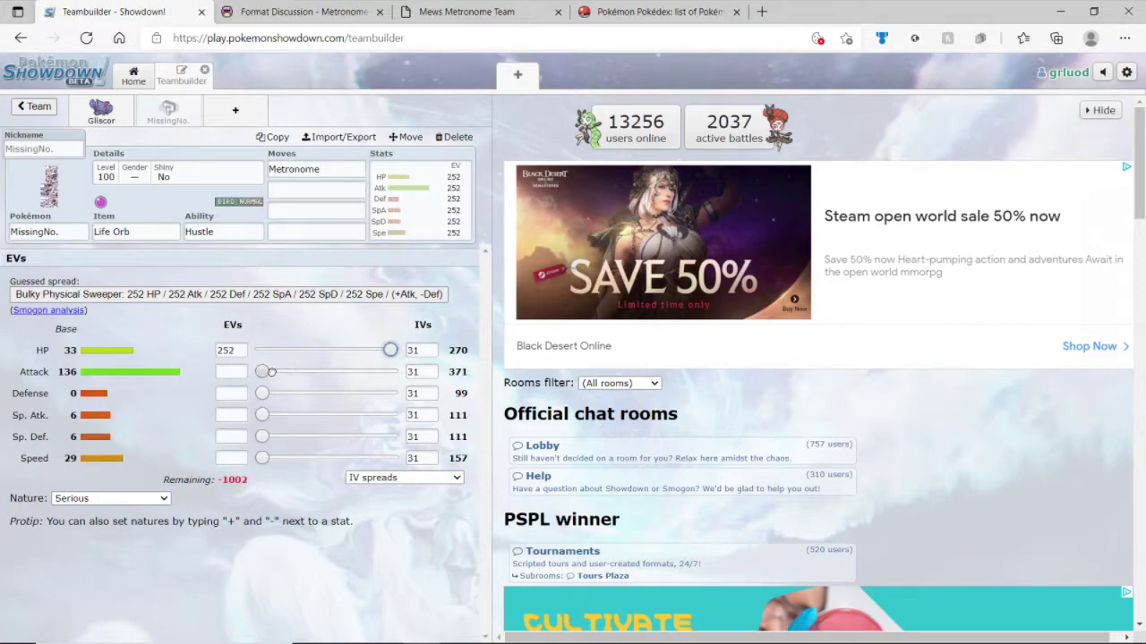
{"action": "left_click_drag", "start_coordinate": [263, 372], "coordinate": [390, 372]}
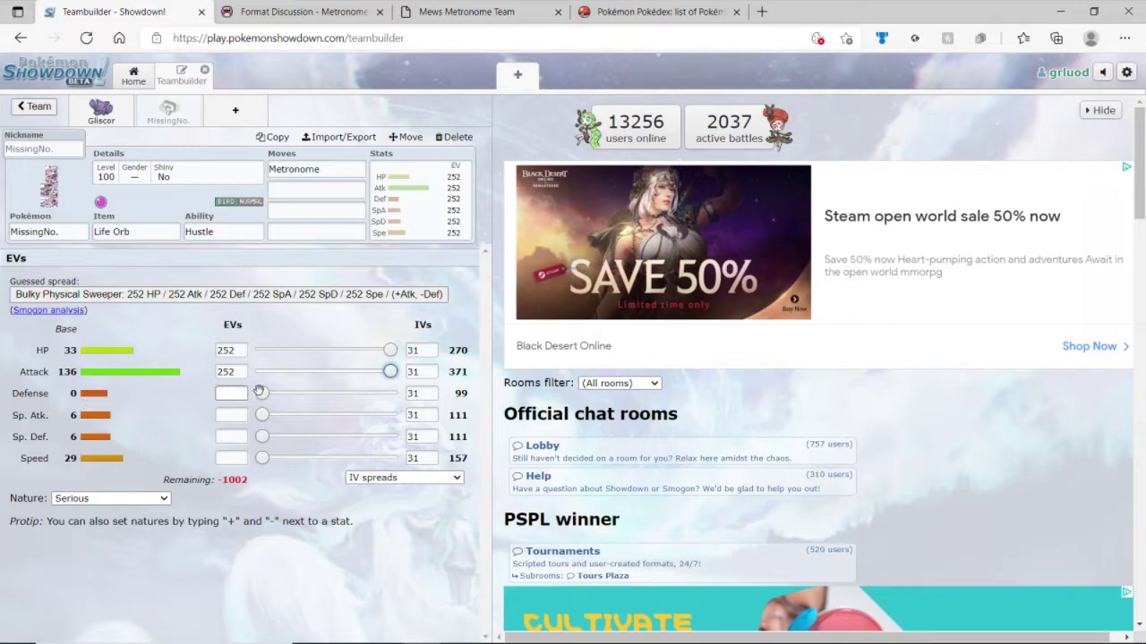
{"action": "left_click_drag", "start_coordinate": [261, 393], "coordinate": [390, 393]}
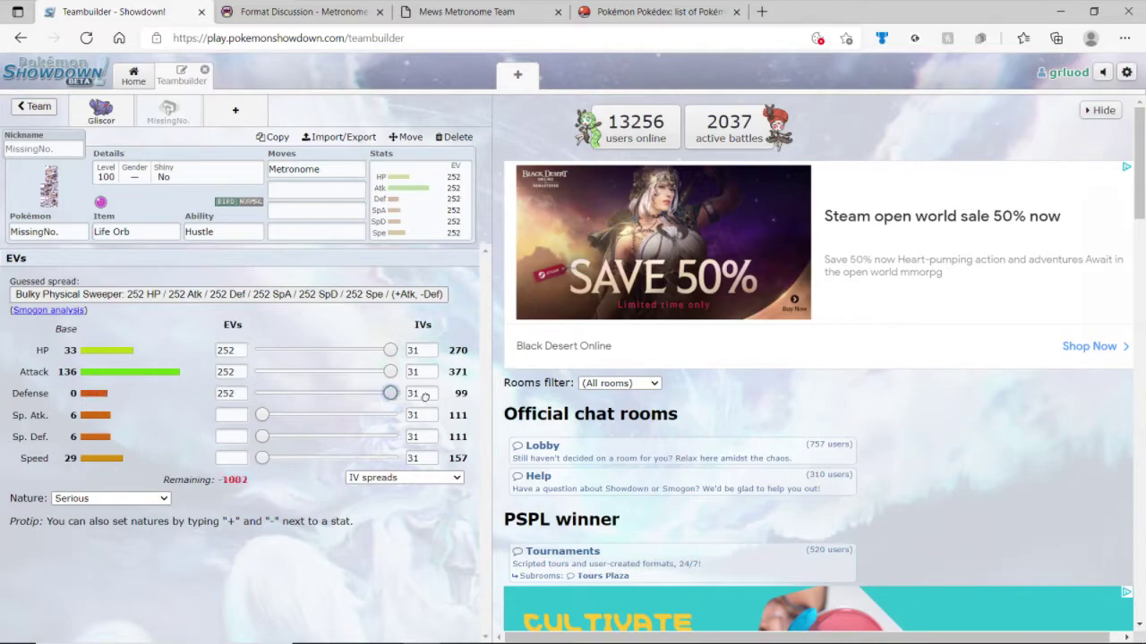
{"action": "left_click", "coordinate": [159, 295]}
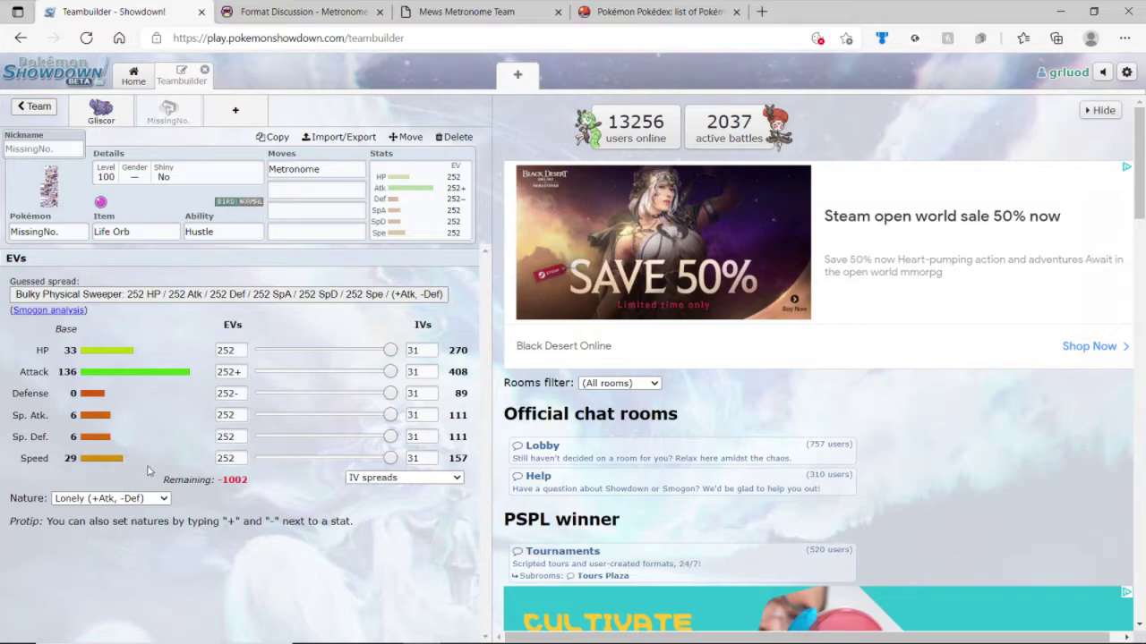
Return to the team overview and validate the team for [Gen 8] Metronome Battle.
{"action": "left_click", "coordinate": [33, 107]}
{"action": "left_click", "coordinate": [204, 168]}
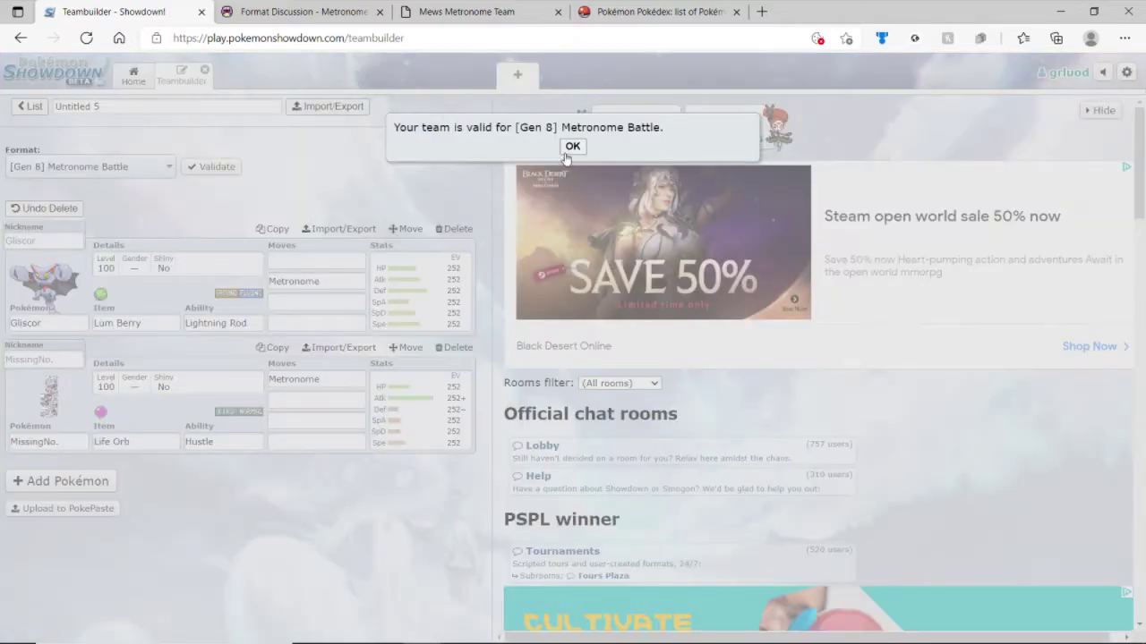
{"action": "left_click", "coordinate": [572, 147]}
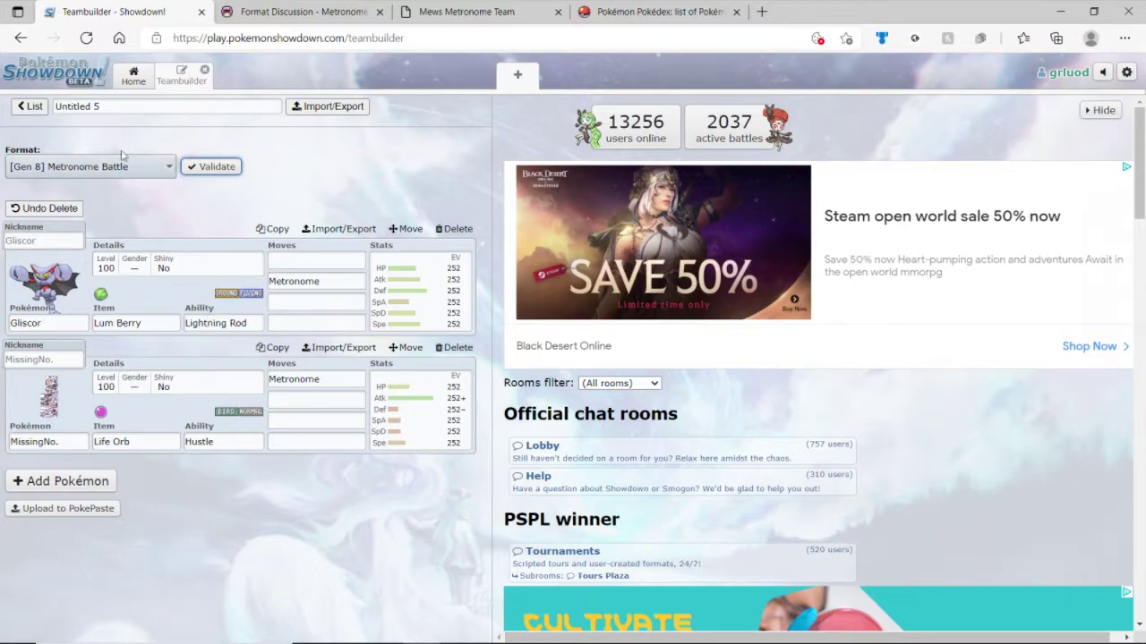
Leave the team editor and start a search for a random opponent in [Gen 8] Metronome Battle with the team Untitled 5.
{"action": "left_click", "coordinate": [29, 107]}
{"action": "left_click", "coordinate": [132, 76]}
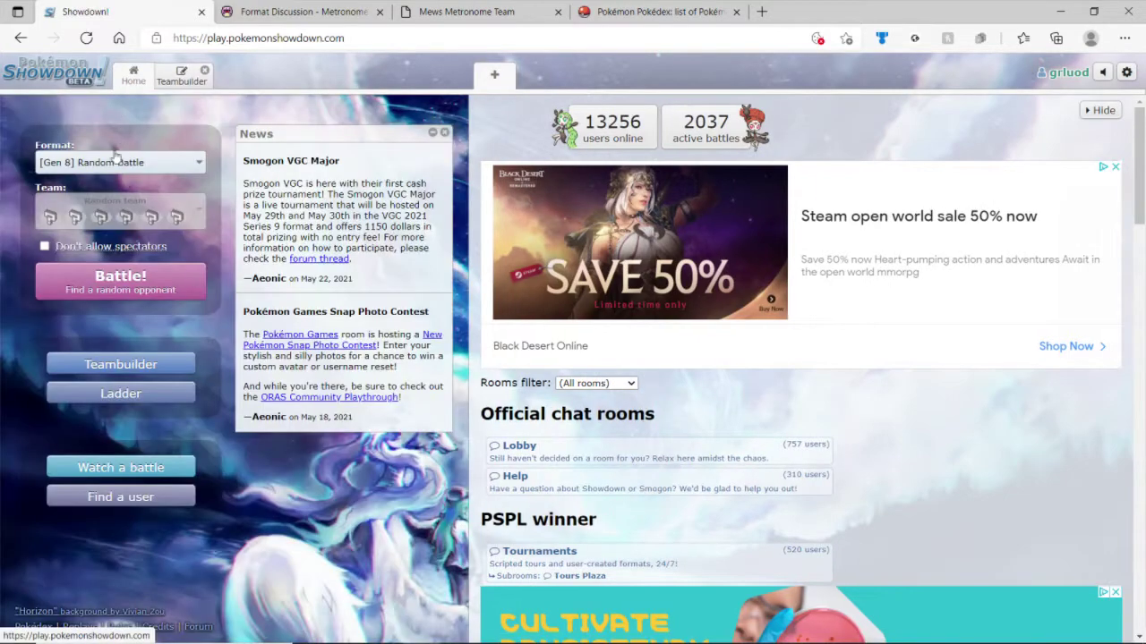
{"action": "left_click", "coordinate": [112, 164]}
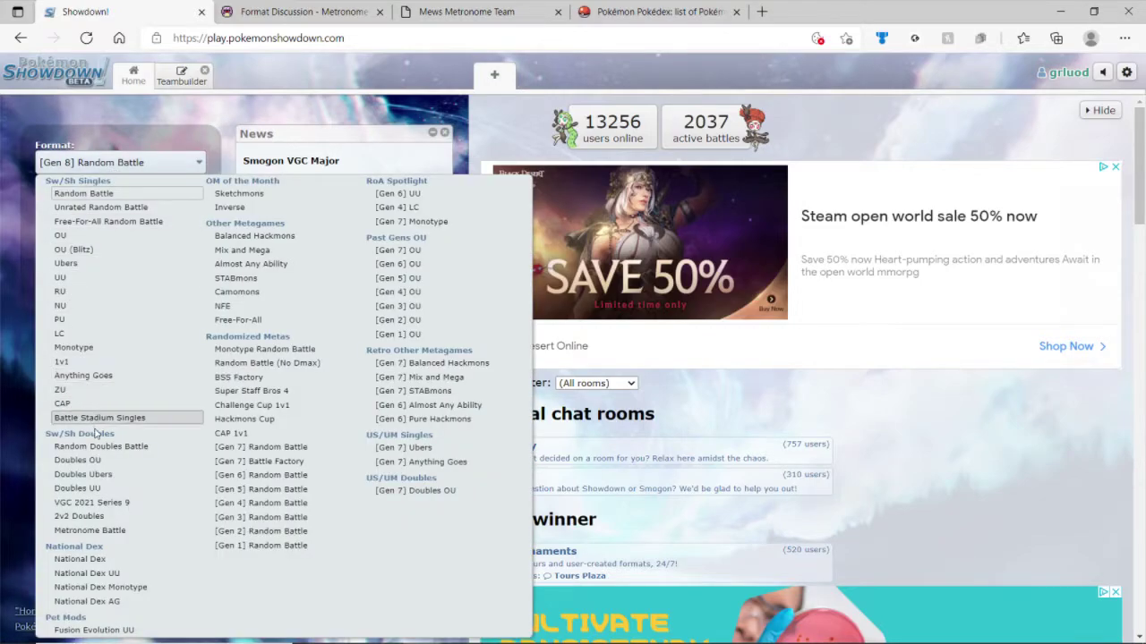
{"action": "left_click", "coordinate": [87, 519]}
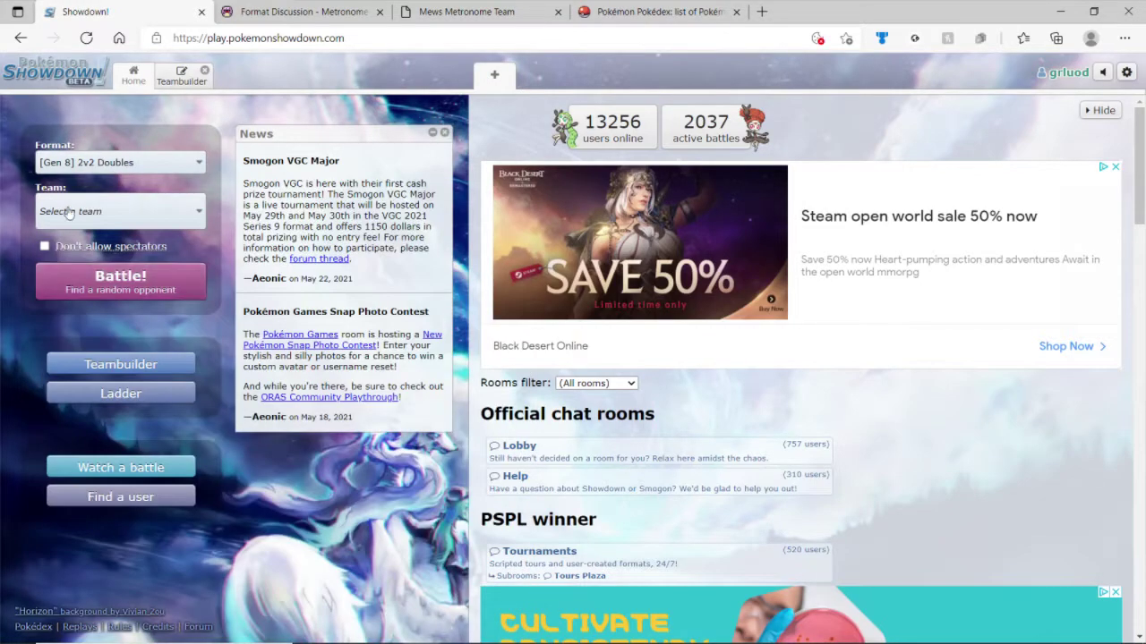
{"action": "left_click", "coordinate": [98, 163]}
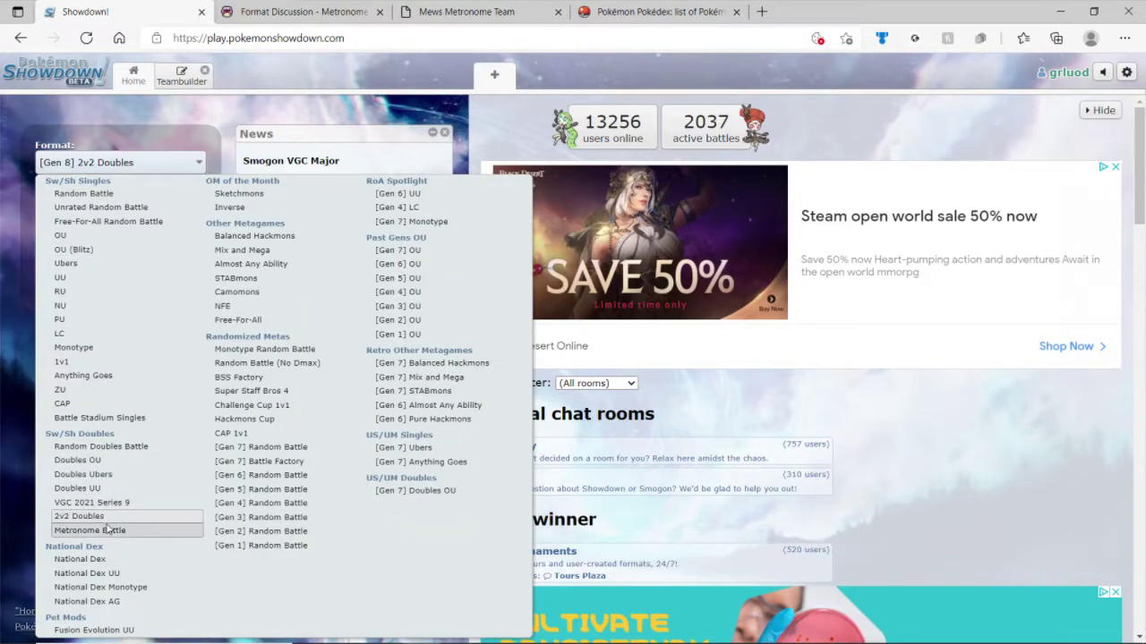
{"action": "left_click", "coordinate": [105, 529]}
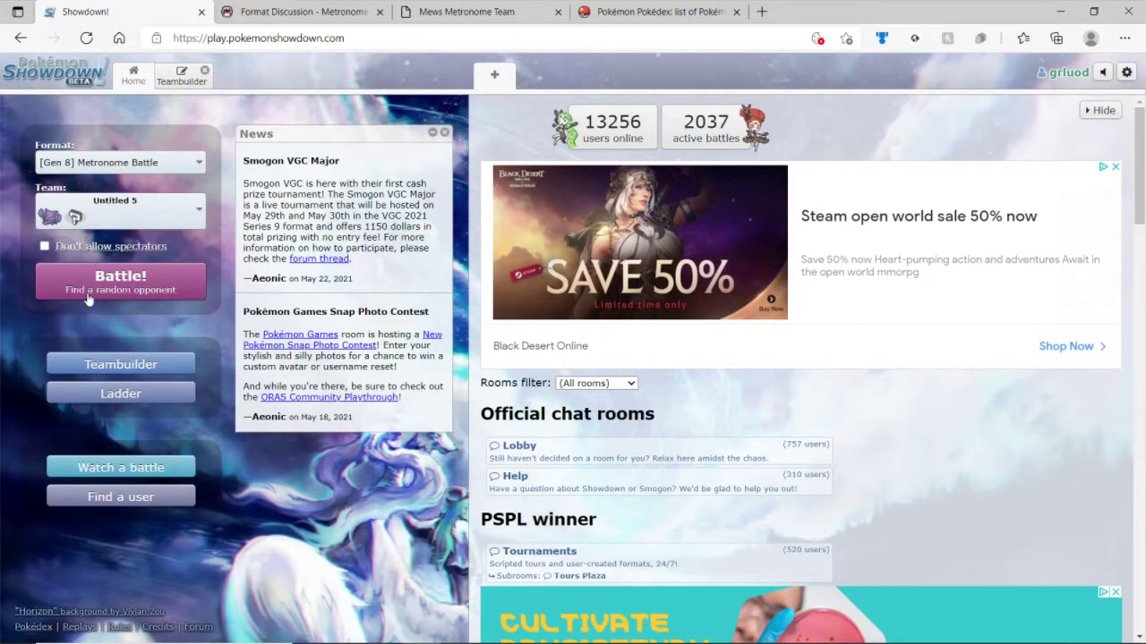
{"action": "left_click", "coordinate": [89, 300]}
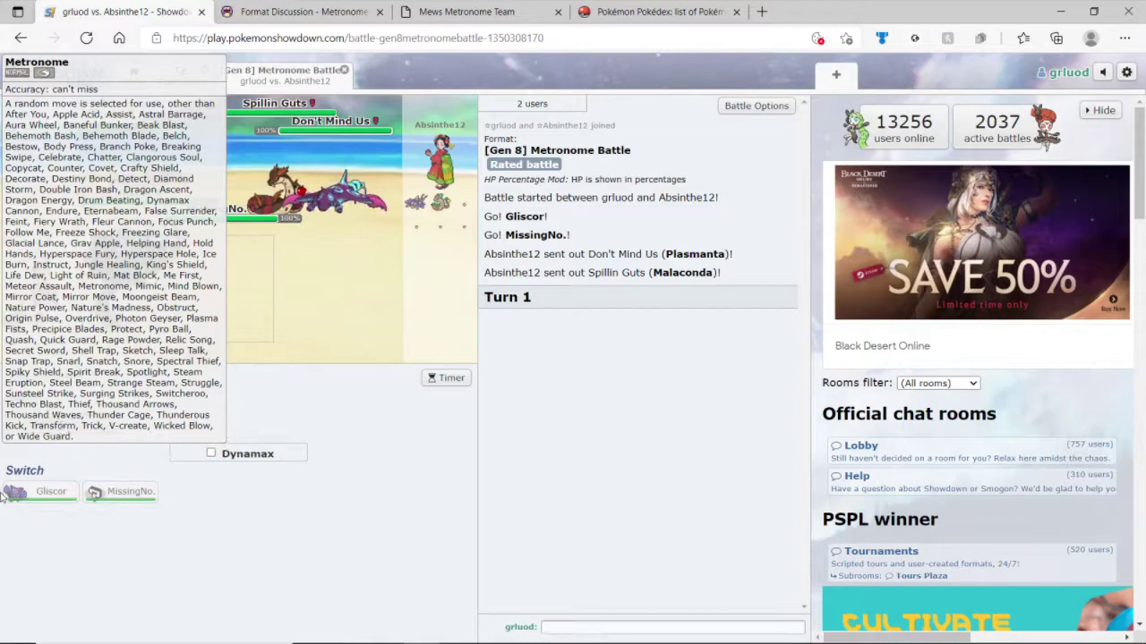
Choose Metronome for both Gliscor and MissingNo. in turn 1 of the battle.
{"action": "left_click", "coordinate": [61, 428]}
{"action": "left_click", "coordinate": [45, 431]}
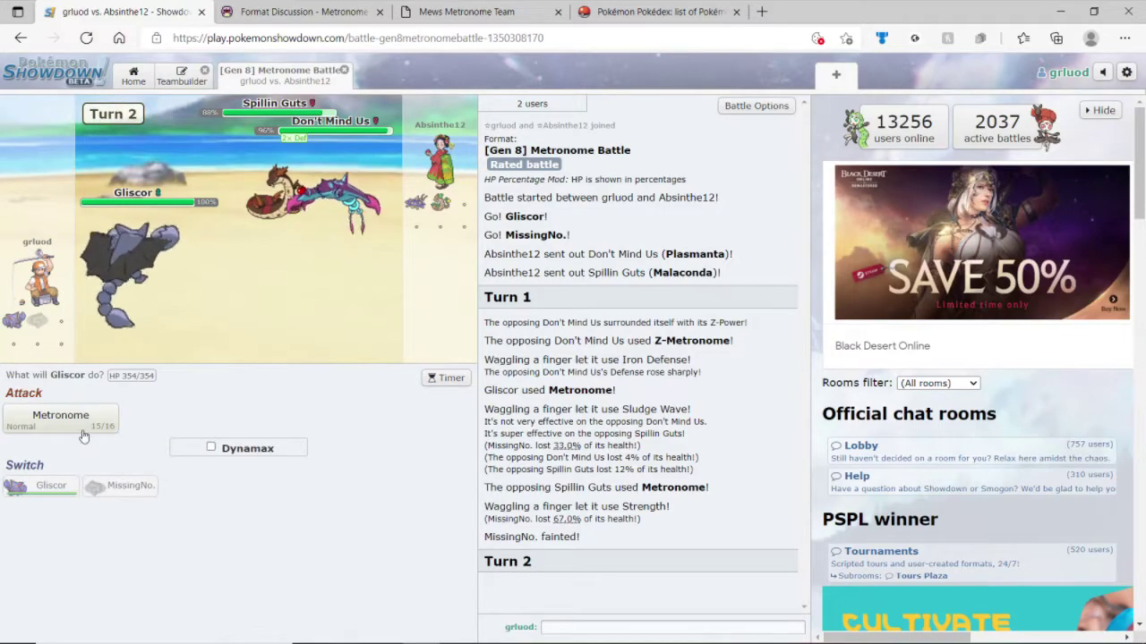
{"action": "left_click", "coordinate": [212, 448]}
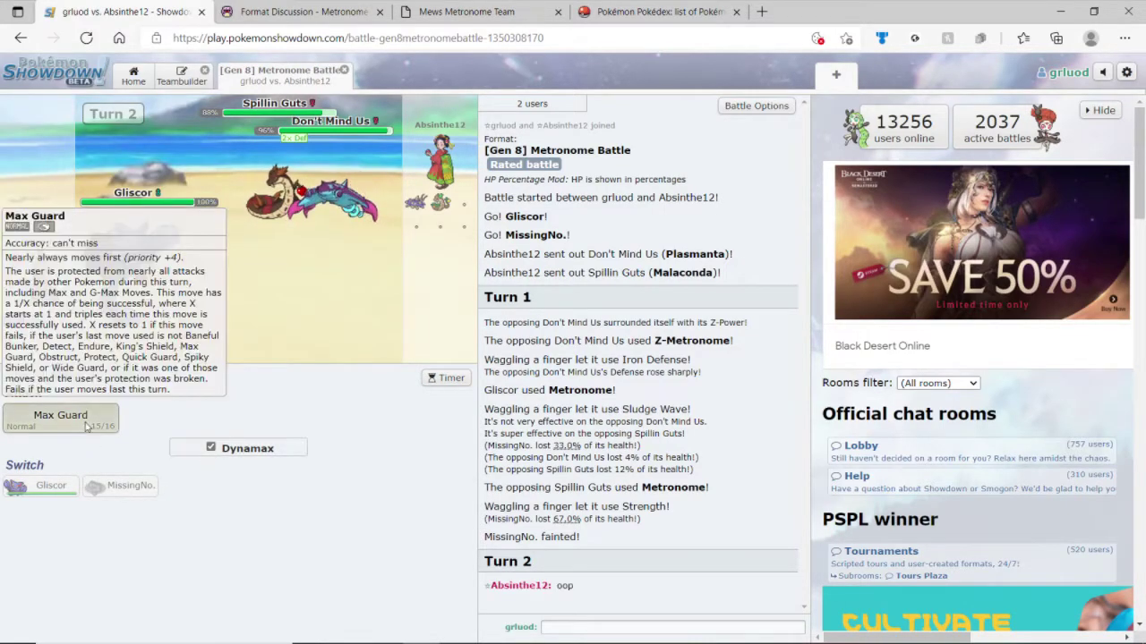
{"action": "left_click", "coordinate": [90, 423]}
{"action": "left_click", "coordinate": [136, 400]}
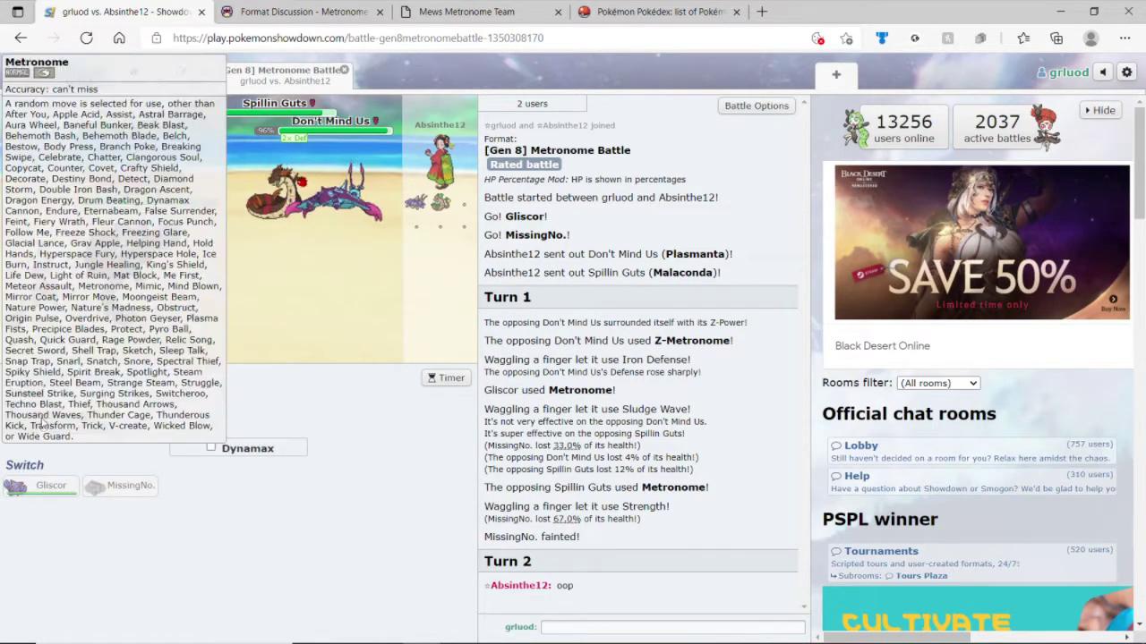
Have Gliscor use Metronome without Dynamax in turn 2, and send the battle chat message "yep def of 0".
{"action": "left_click", "coordinate": [41, 430]}
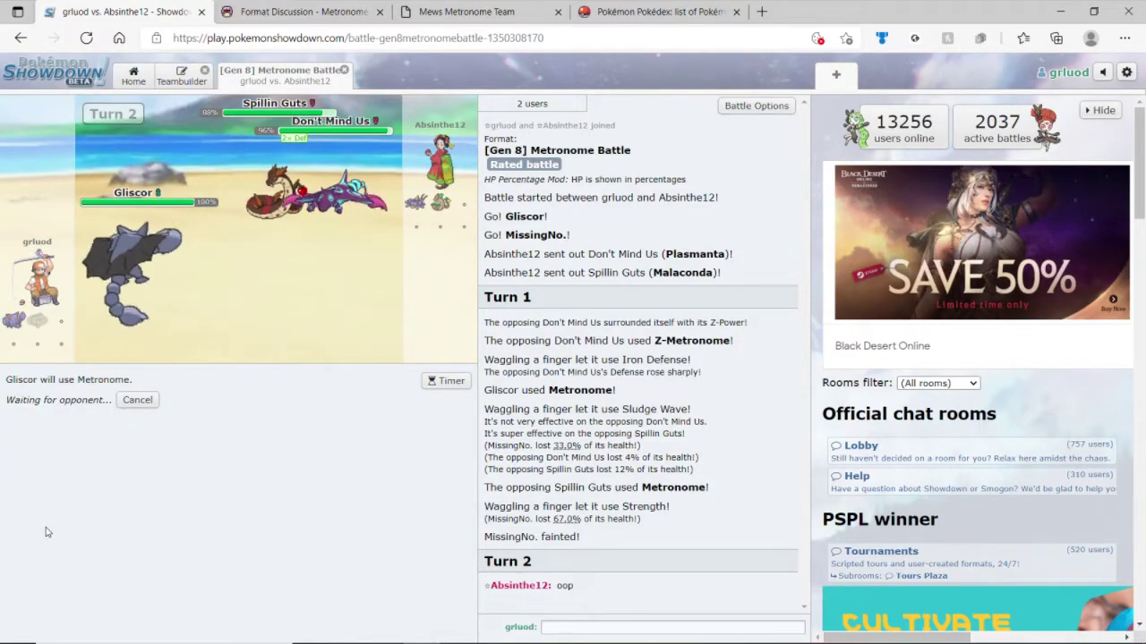
{"action": "left_click", "coordinate": [638, 628]}
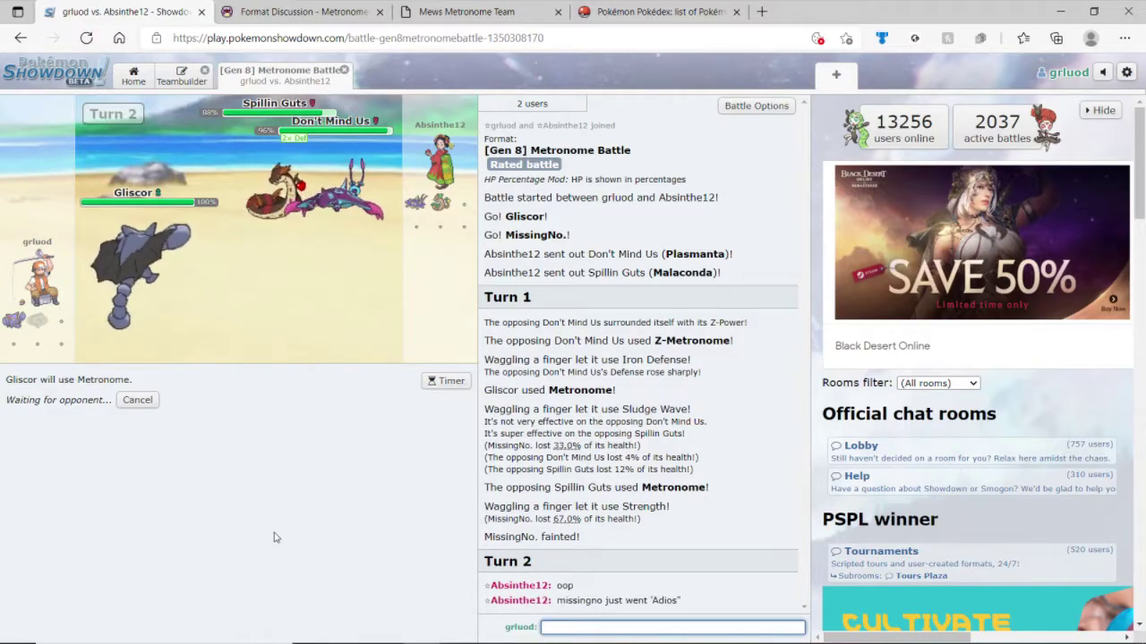
{"action": "type", "text": "ye"}
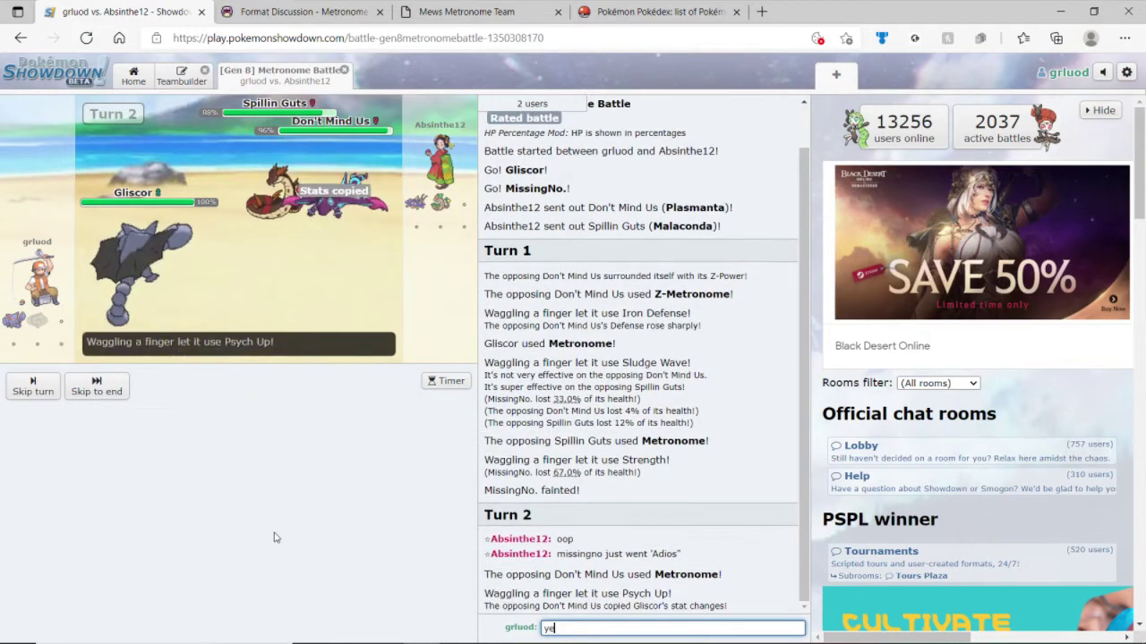
{"action": "type", "text": "p def of 9"}
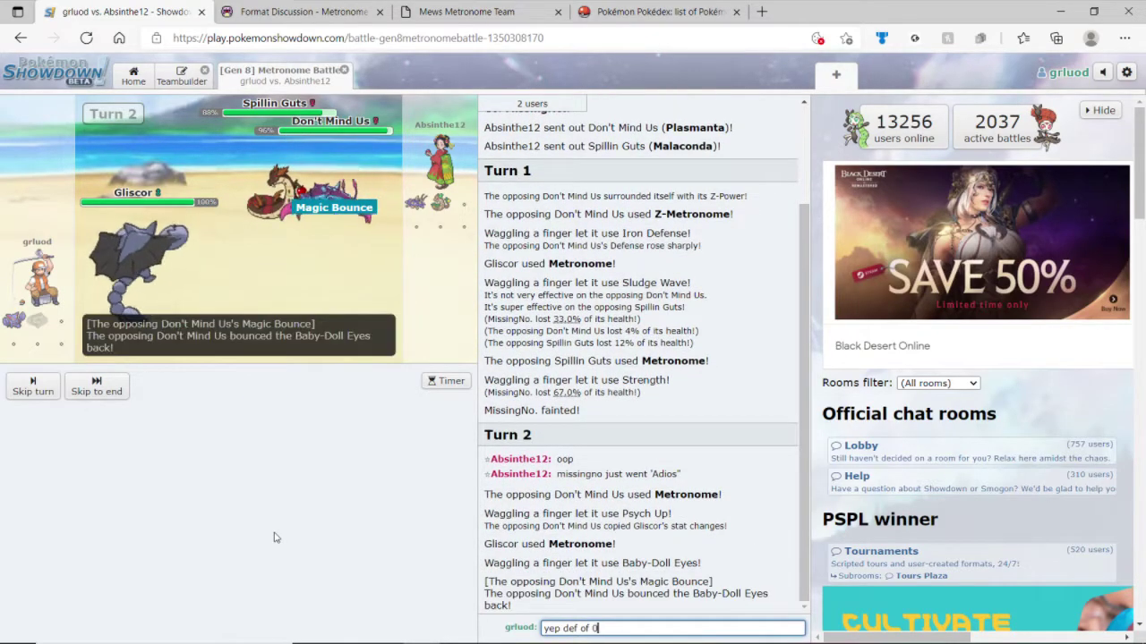
{"action": "key", "text": "Return"}
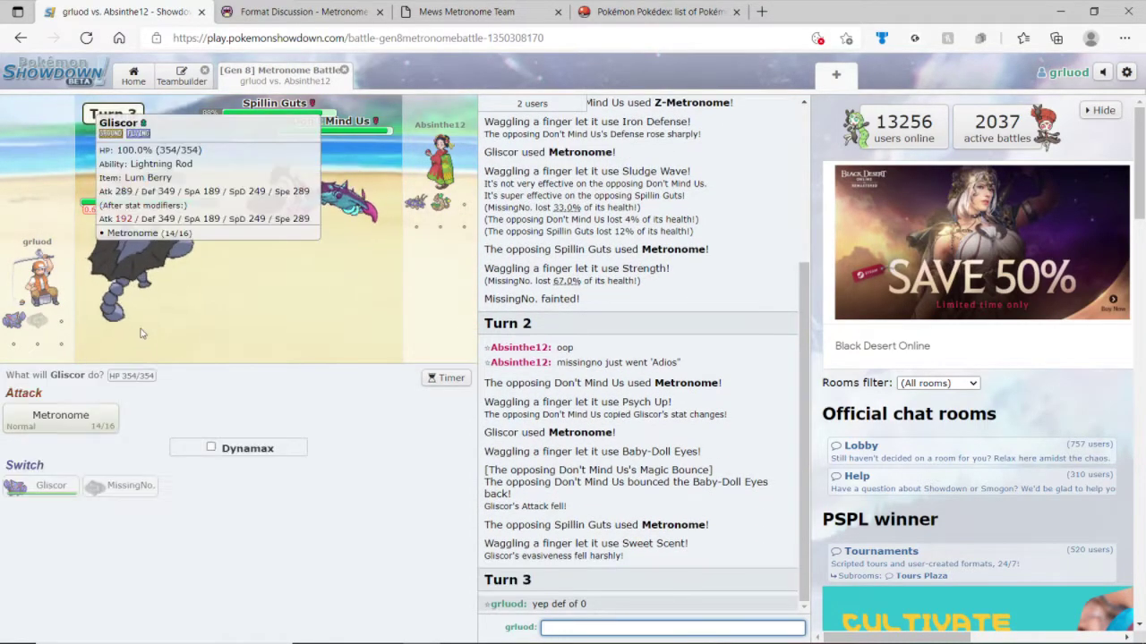
Attack with Gliscor from turn 3 through turn 7, using Metronome each turn and Bounce in turn 5.
{"action": "left_click", "coordinate": [74, 424]}
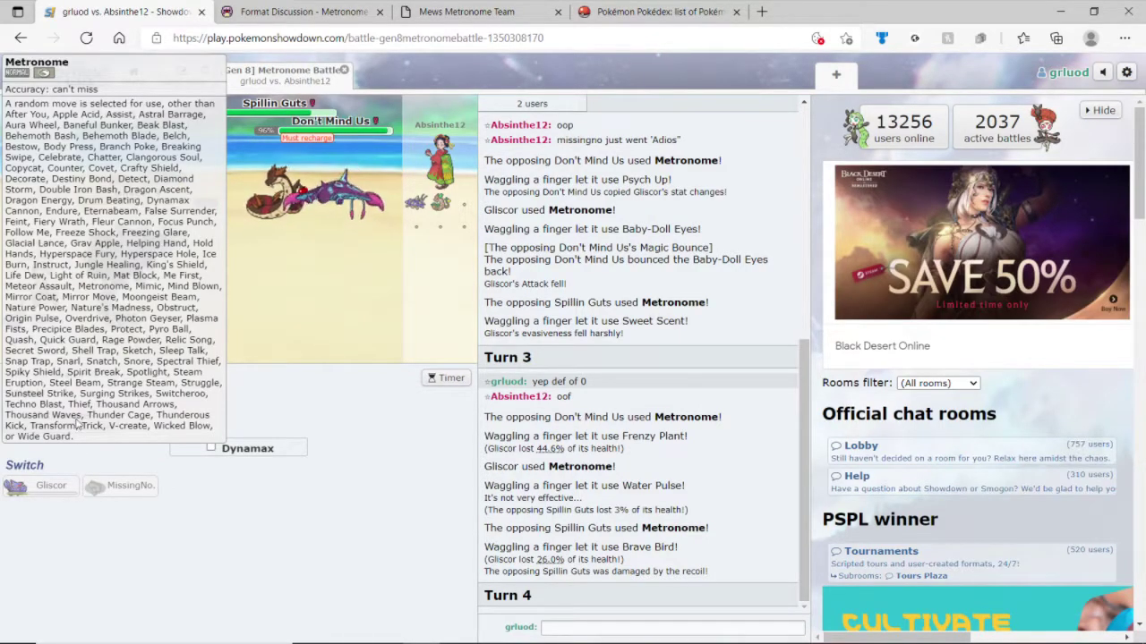
{"action": "left_click", "coordinate": [77, 426]}
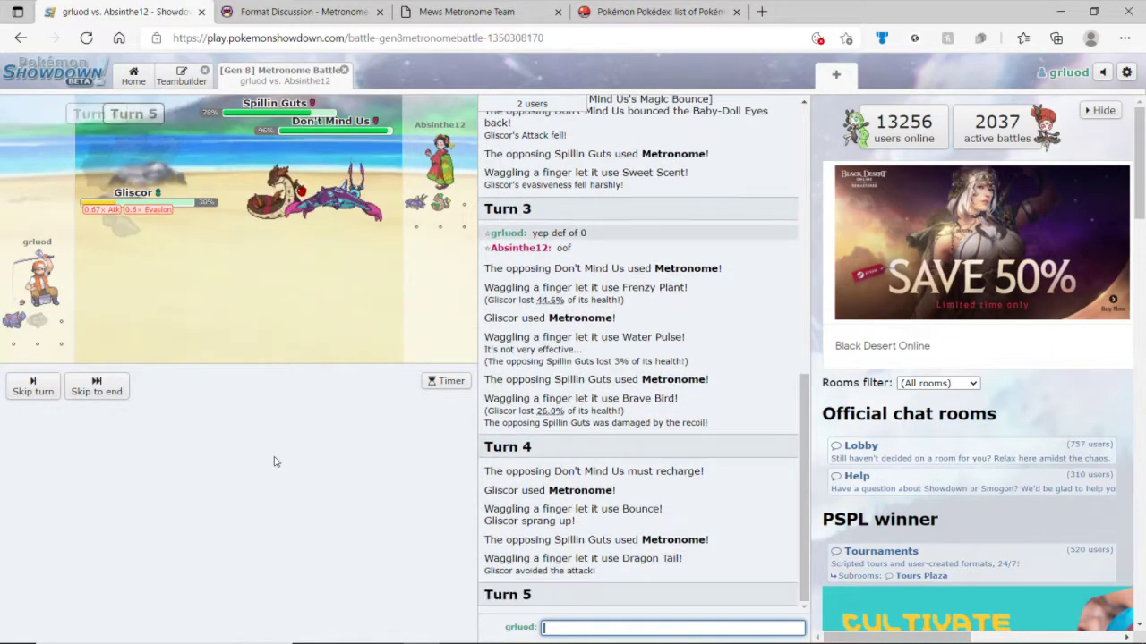
{"action": "left_click", "coordinate": [85, 428]}
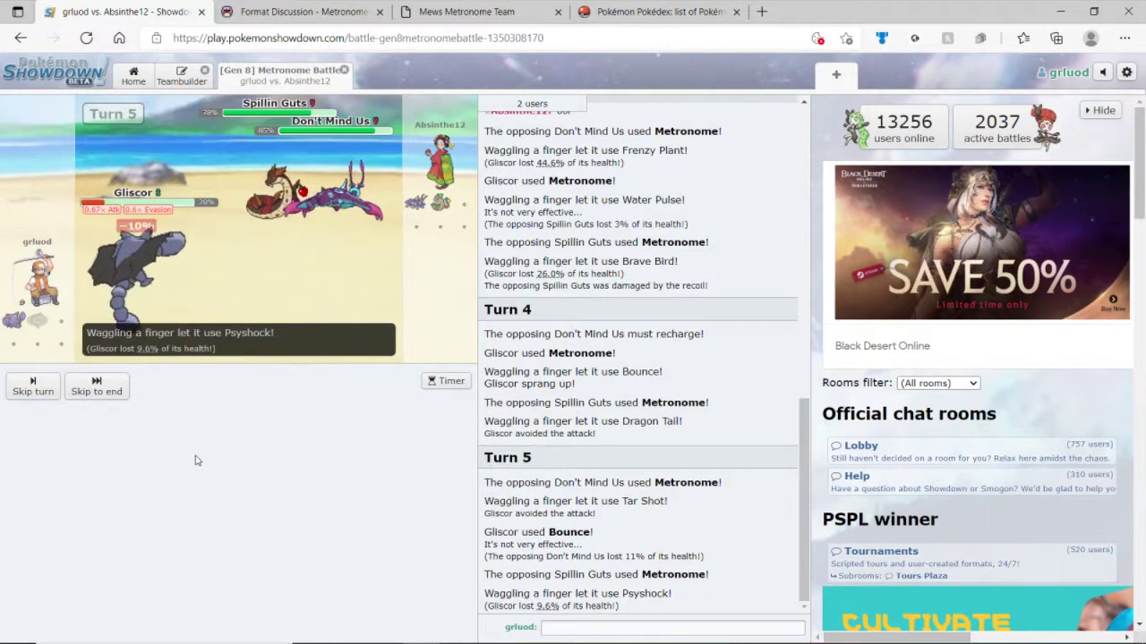
{"action": "left_click", "coordinate": [83, 430]}
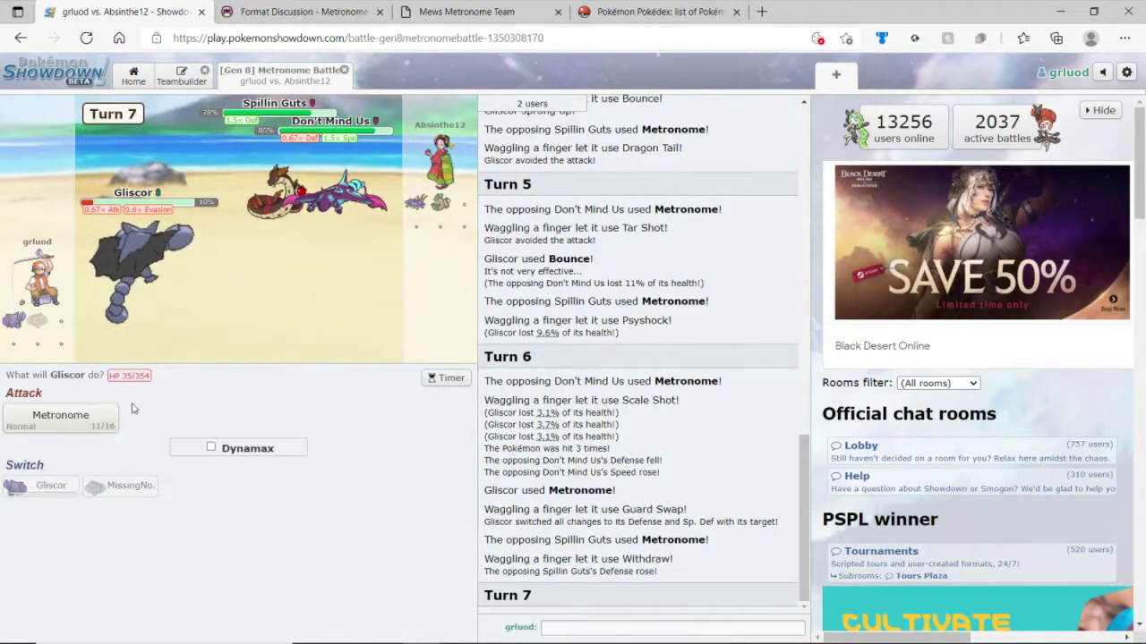
{"action": "left_click", "coordinate": [107, 416]}
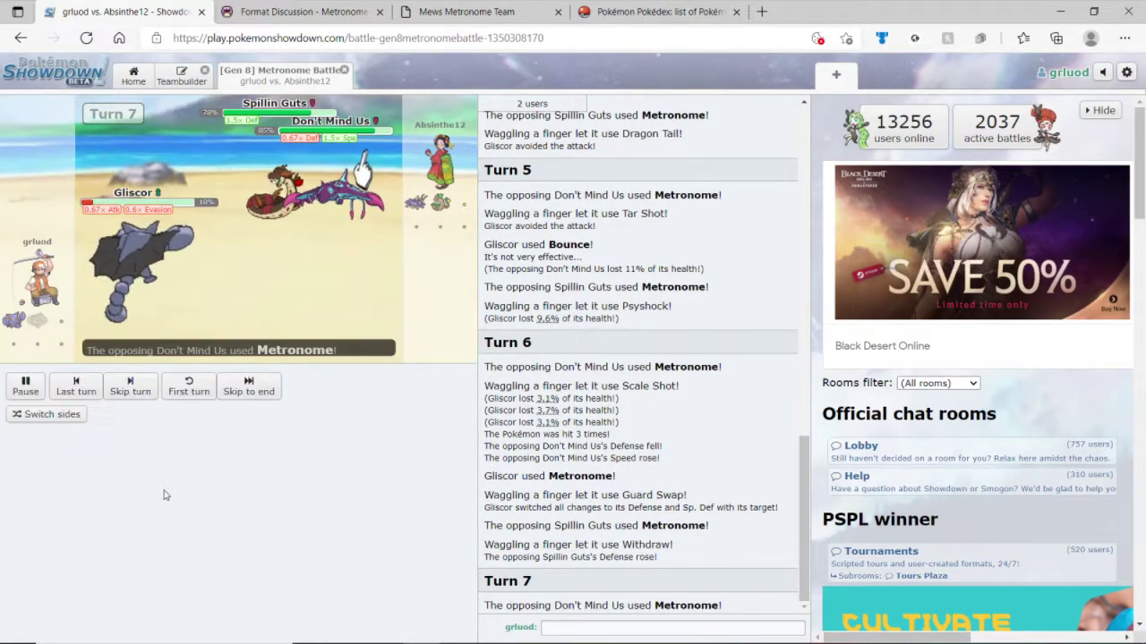